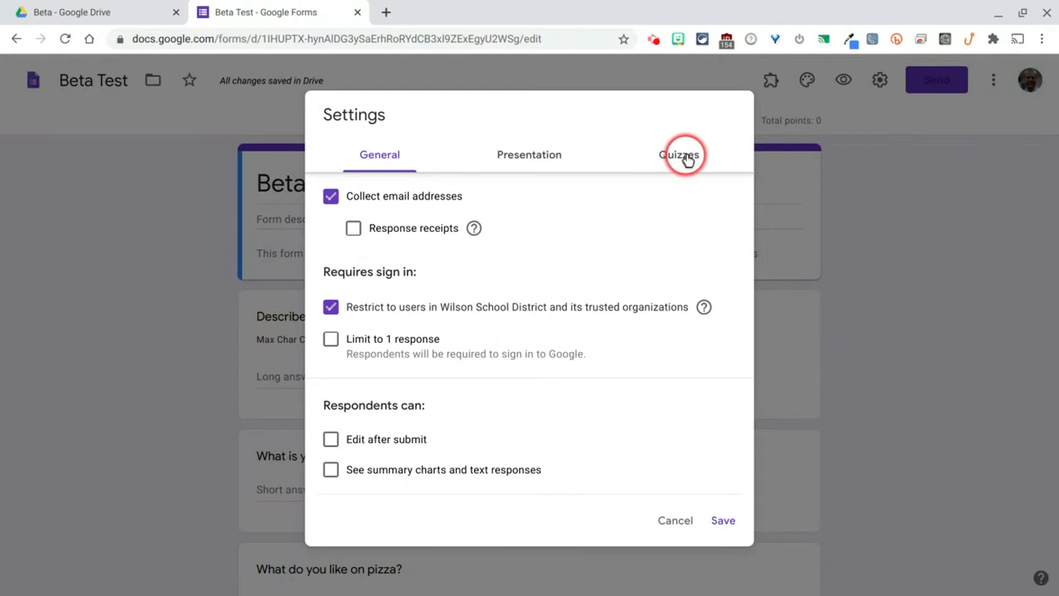
# Review the form's quiz options for locked mode, grade release and respondent visibility, and save the settings
pyautogui.click(686, 157)
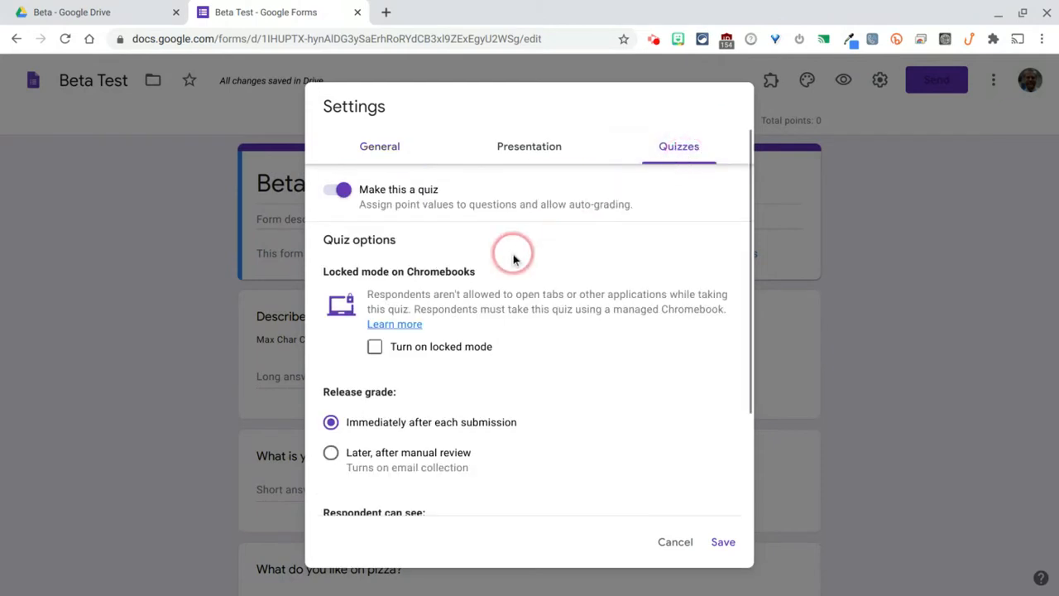
pyautogui.scroll(-2, 513, 259)
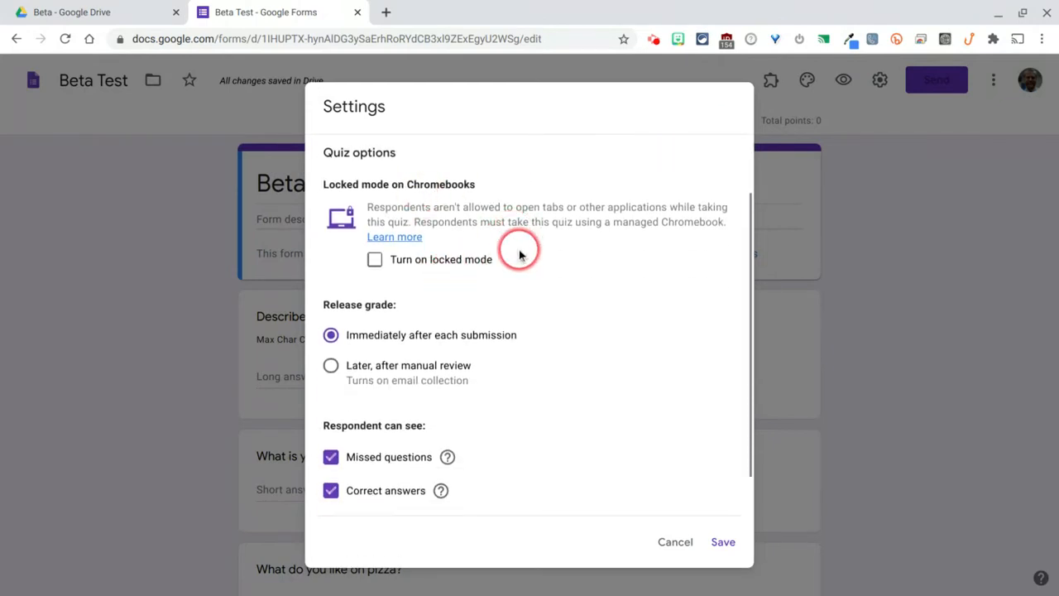
pyautogui.scroll(-1, 563, 262)
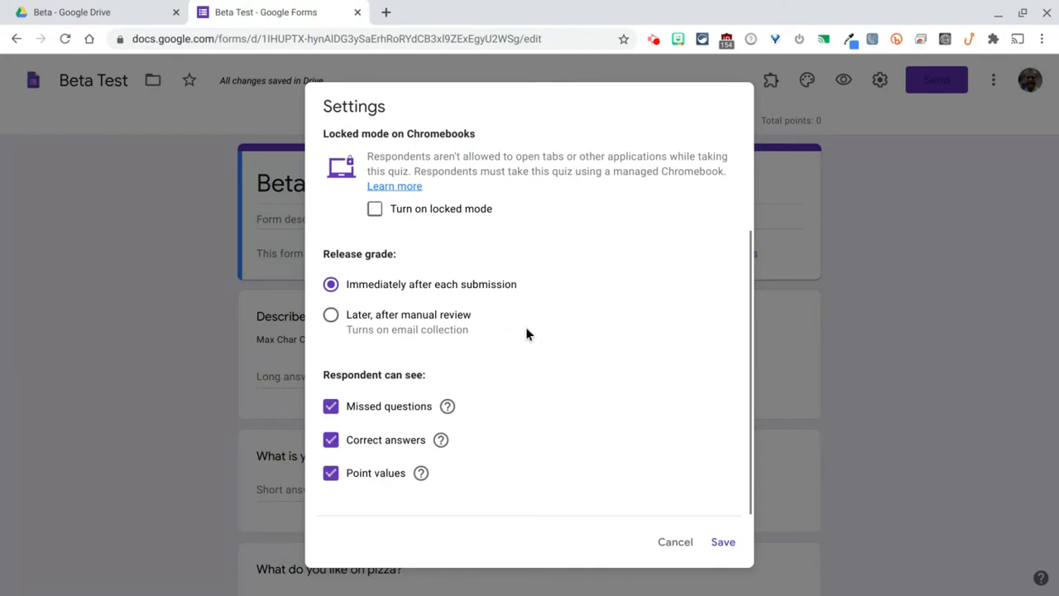
pyautogui.click(722, 543)
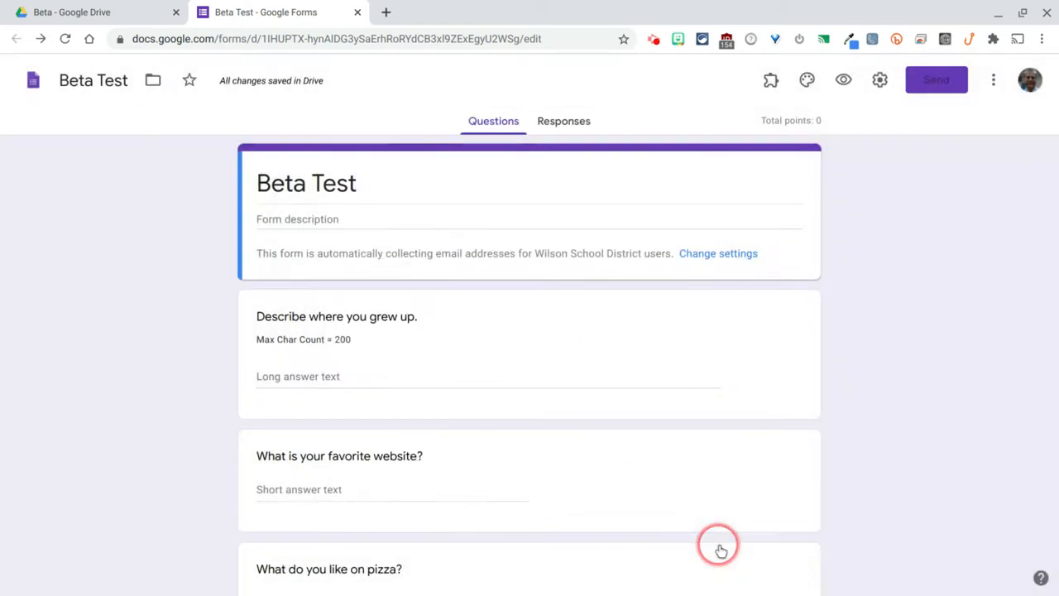
# Add the answer feedback "Hey, thanks for that!" to the question "Describe where you grew up."
pyautogui.scroll(-1, 518, 395)
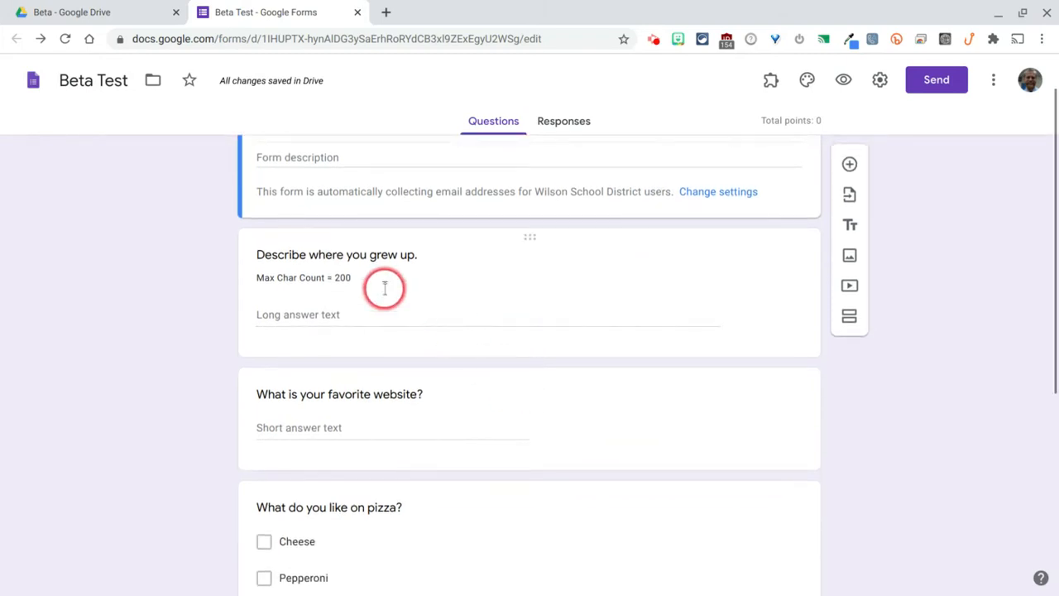
pyautogui.click(435, 317)
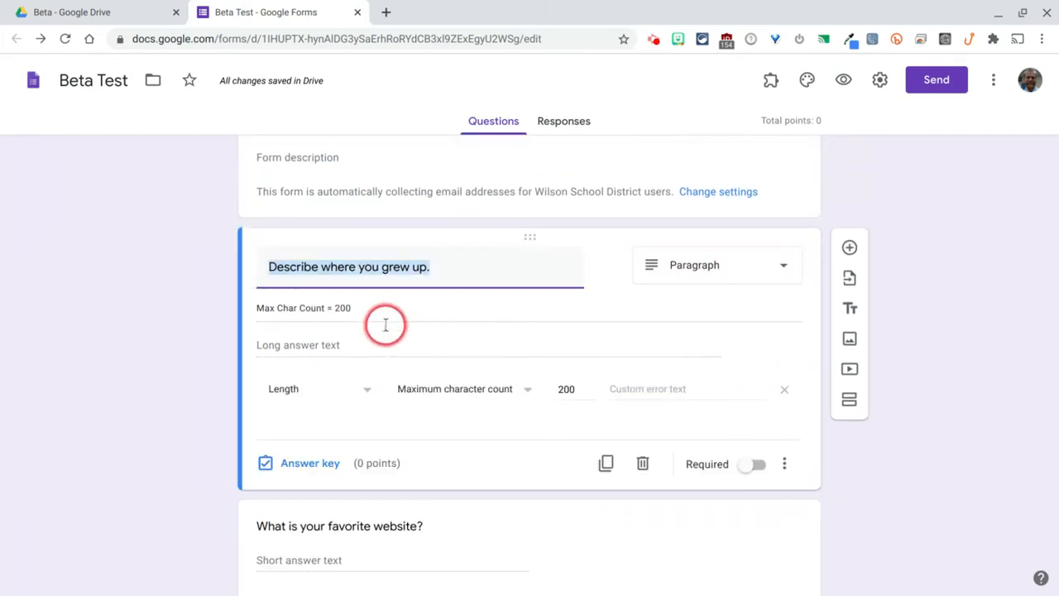
pyautogui.scroll(-1, 307, 466)
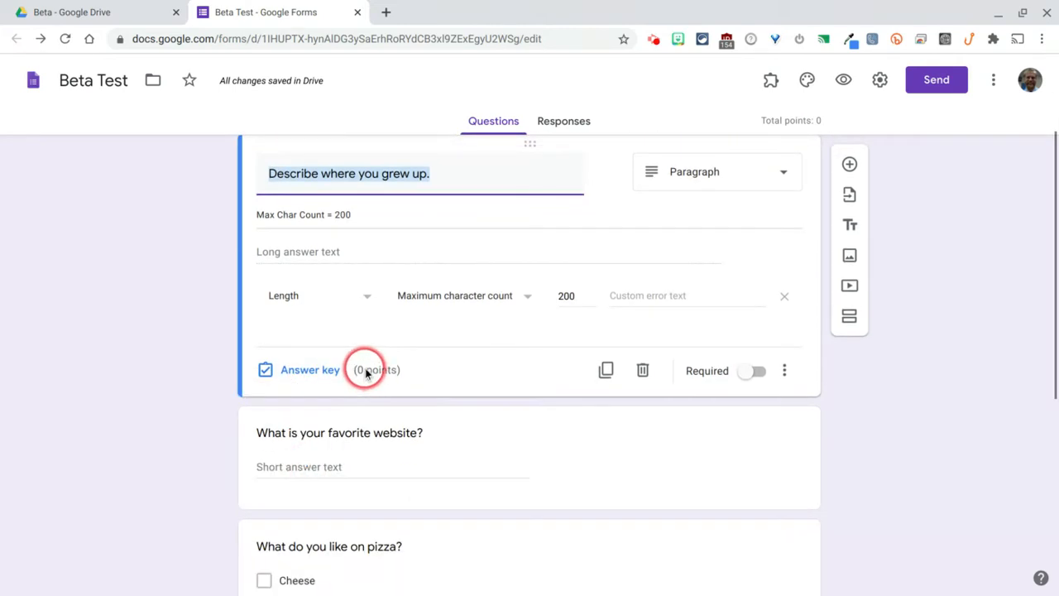
pyautogui.scroll(1, 364, 369)
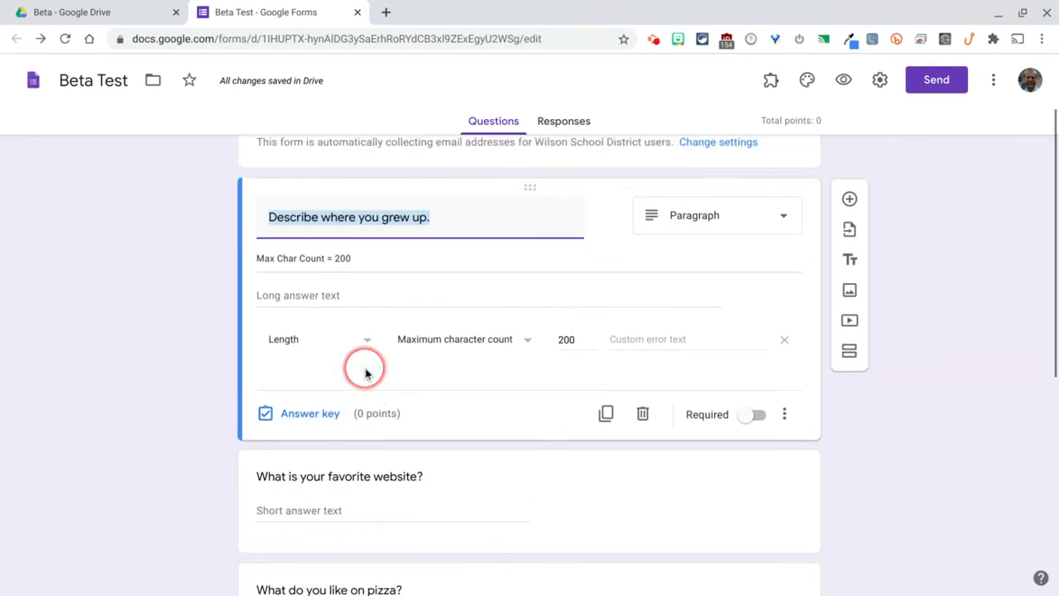
pyautogui.click(312, 411)
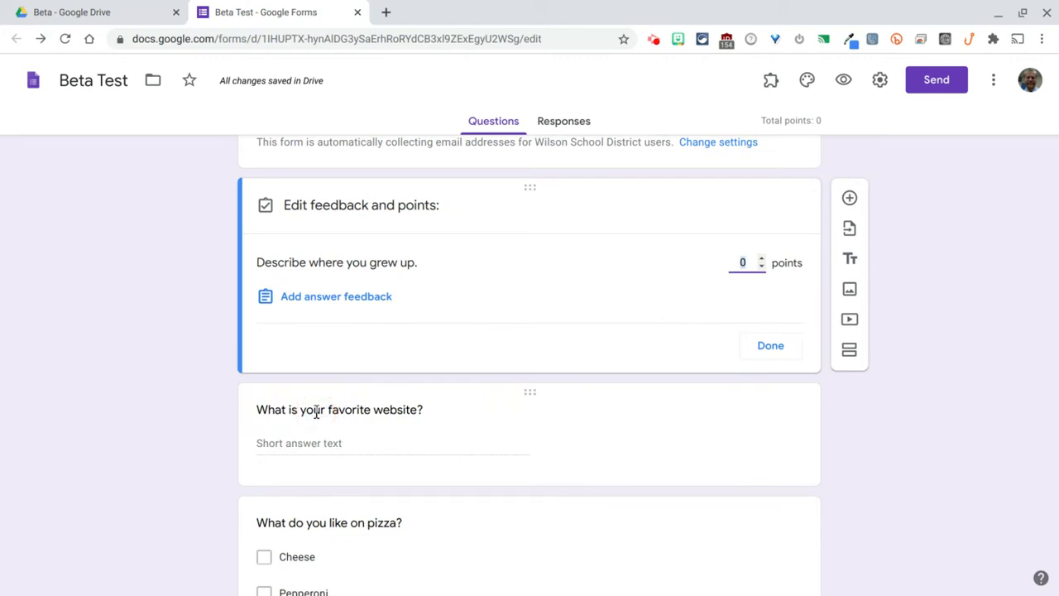
pyautogui.click(371, 295)
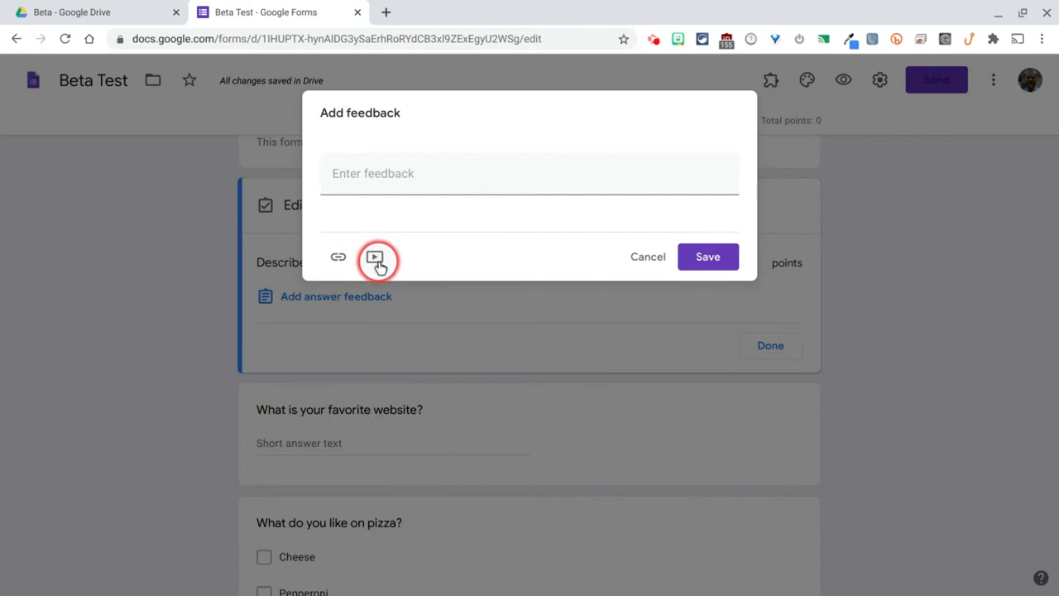
pyautogui.click(391, 175)
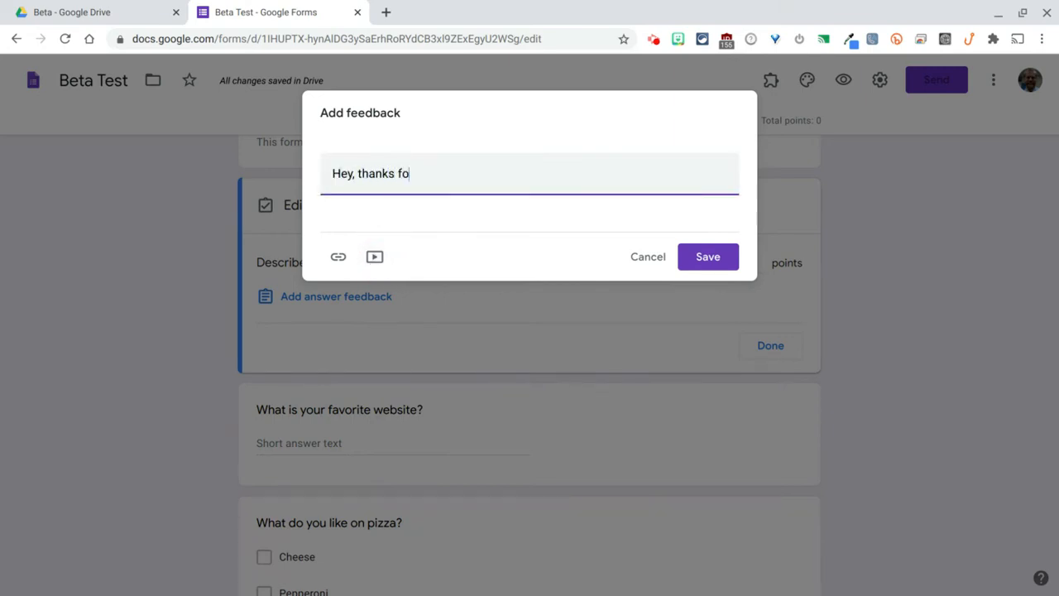
pyautogui.click(719, 255)
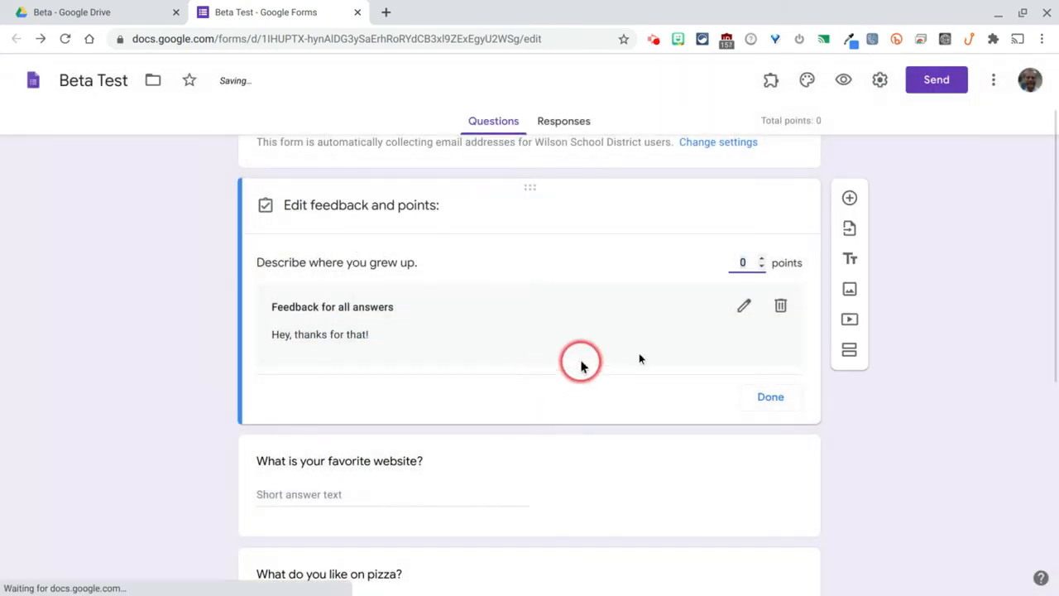
# Set the "Describe where you grew up." question to 1000 points and finish editing its answer key
pyautogui.doubleClick(744, 263)
pyautogui.press('BackSpace')
pyautogui.write('1000')
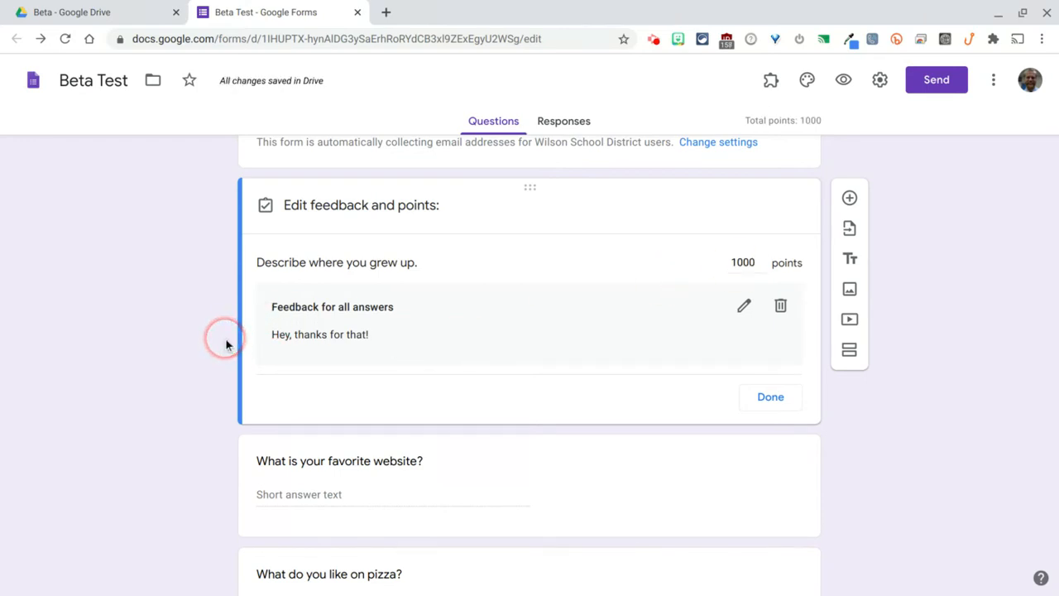
pyautogui.click(569, 316)
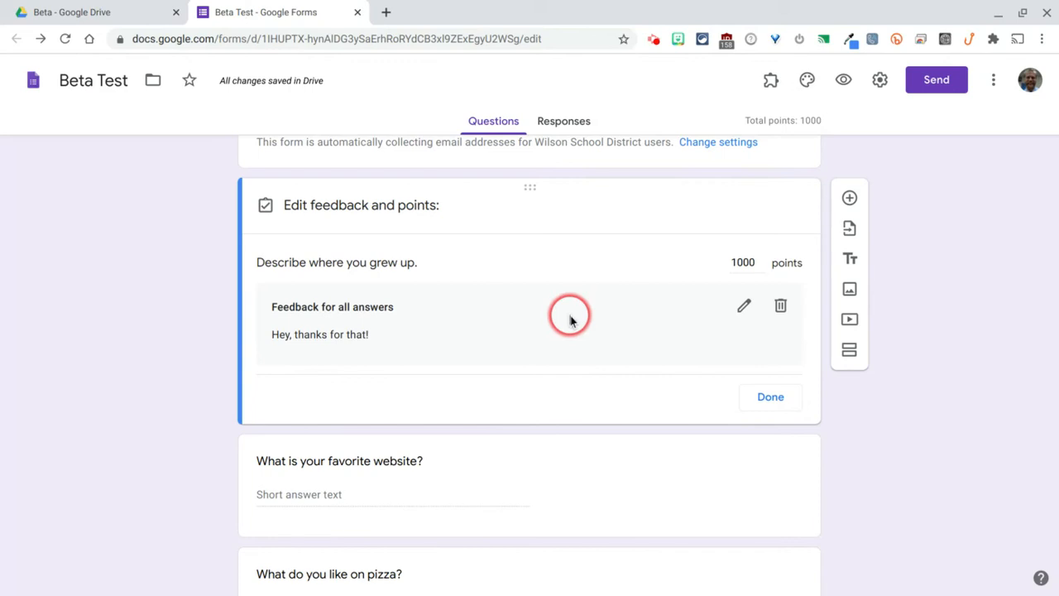
pyautogui.scroll(-1, 569, 318)
pyautogui.scroll(-1, 570, 318)
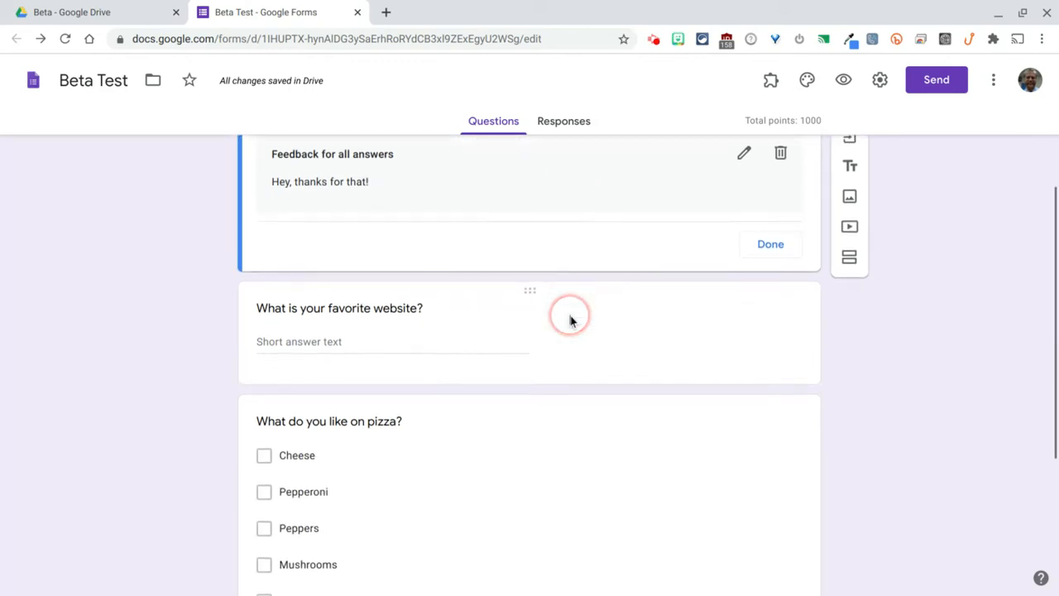
pyautogui.click(770, 249)
pyautogui.scroll(1, 501, 299)
pyautogui.scroll(-1, 502, 302)
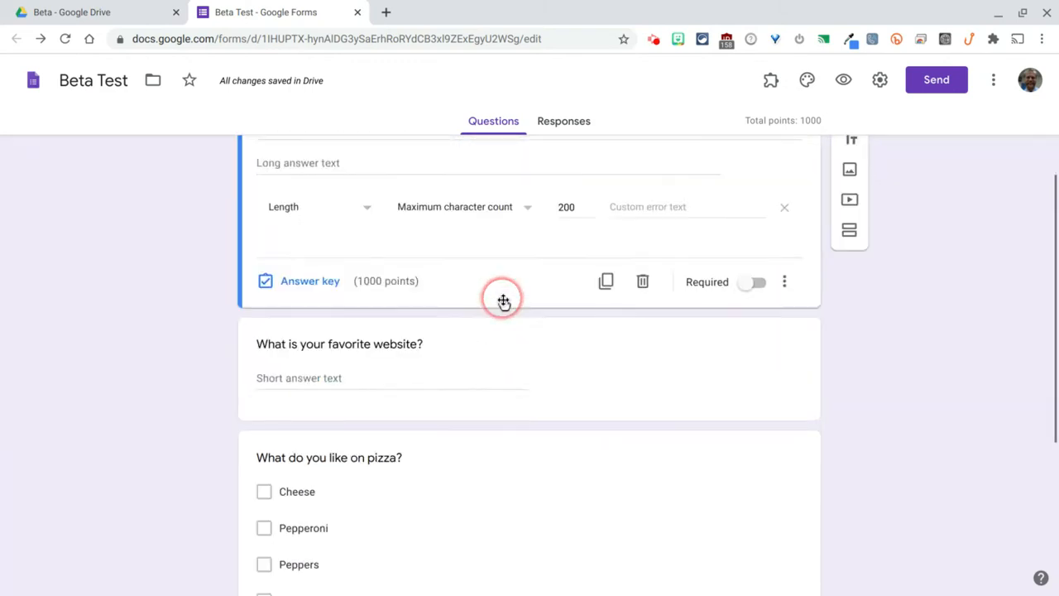
pyautogui.click(419, 339)
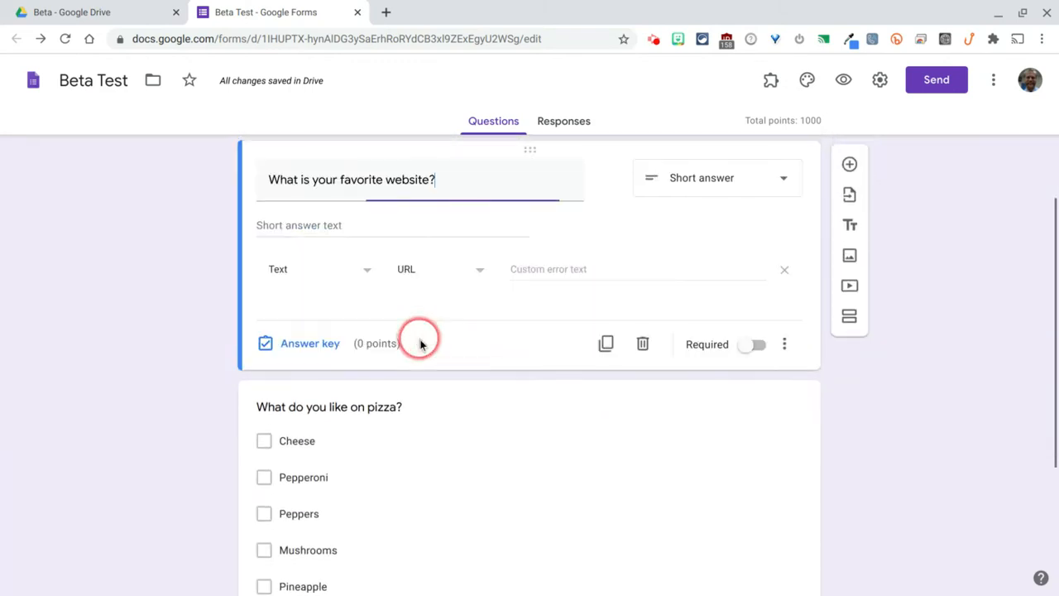
pyautogui.click(310, 343)
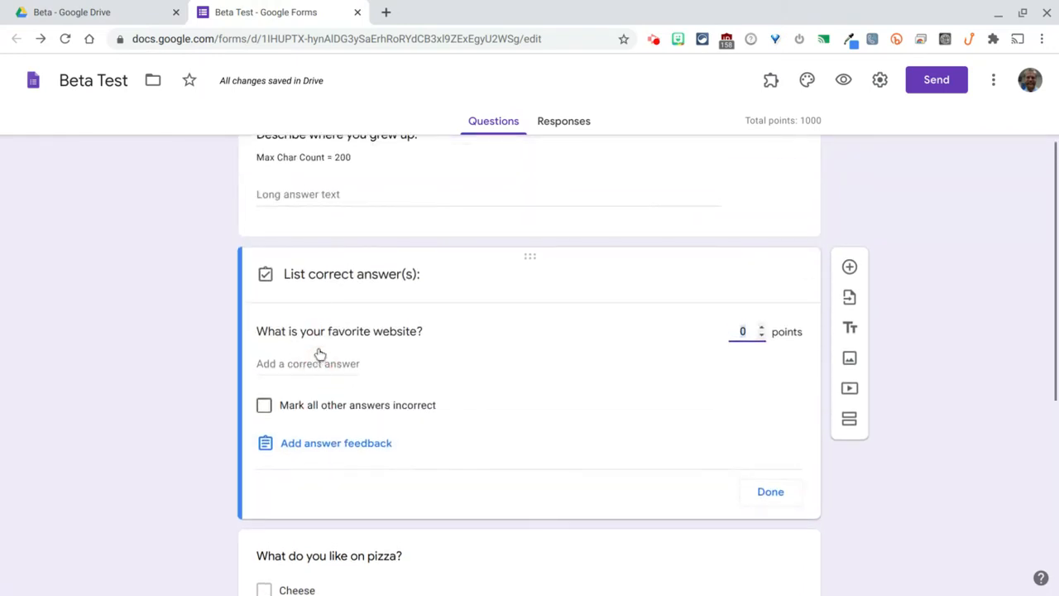
pyautogui.click(316, 362)
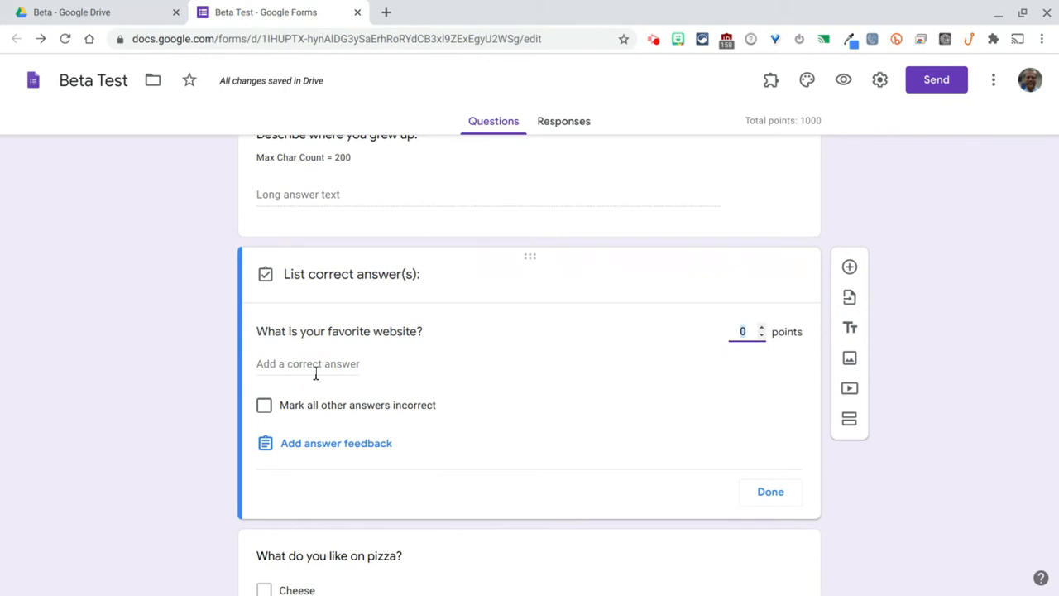
pyautogui.click(316, 371)
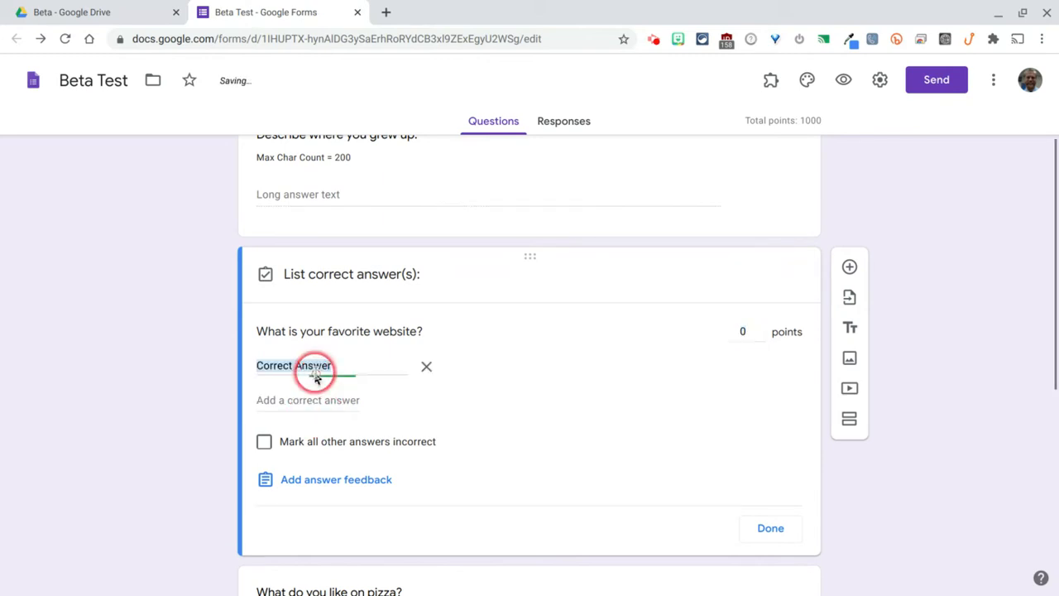
pyautogui.click(286, 402)
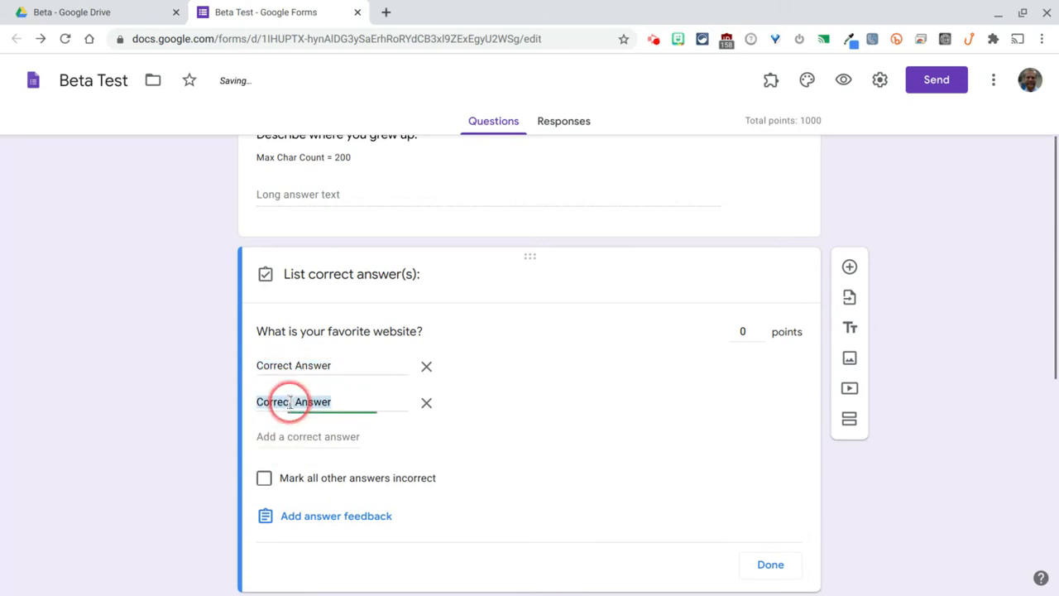
pyautogui.click(296, 363)
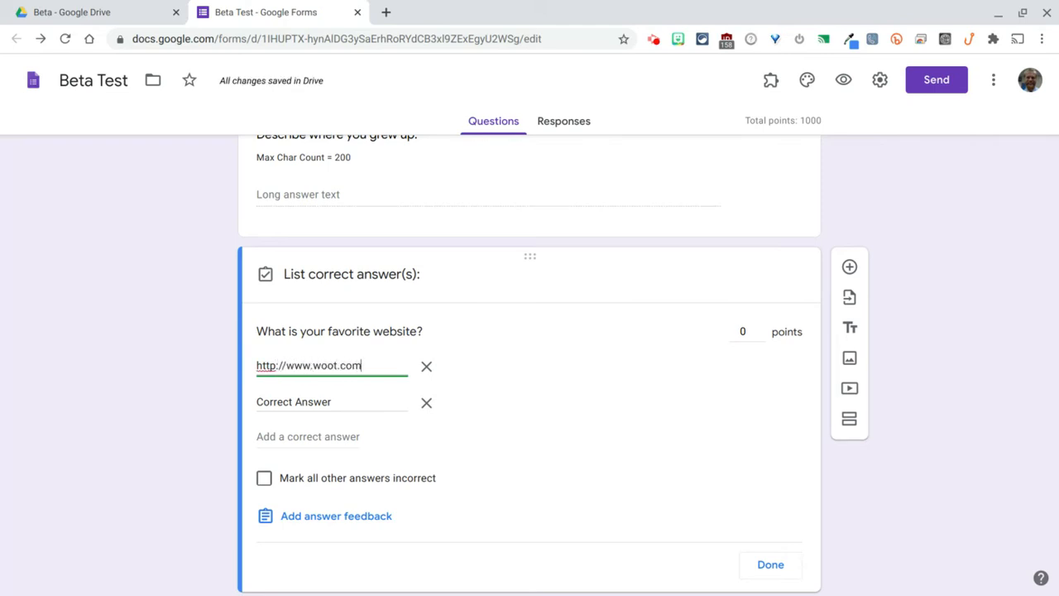
pyautogui.hotkey('ctrl', 'a')
pyautogui.click(278, 403)
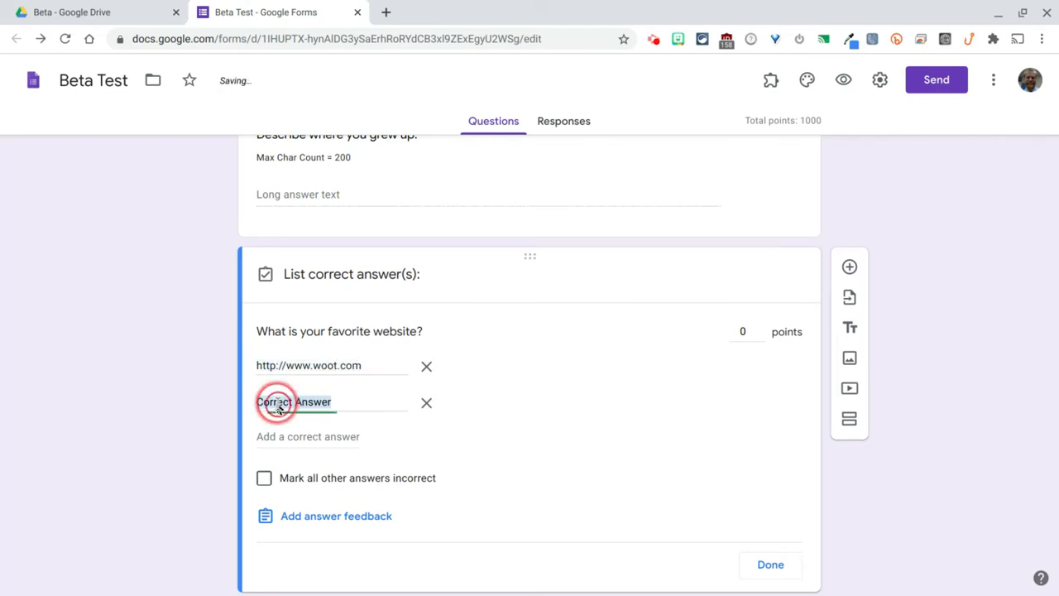
pyautogui.write('http://www.woot.c')
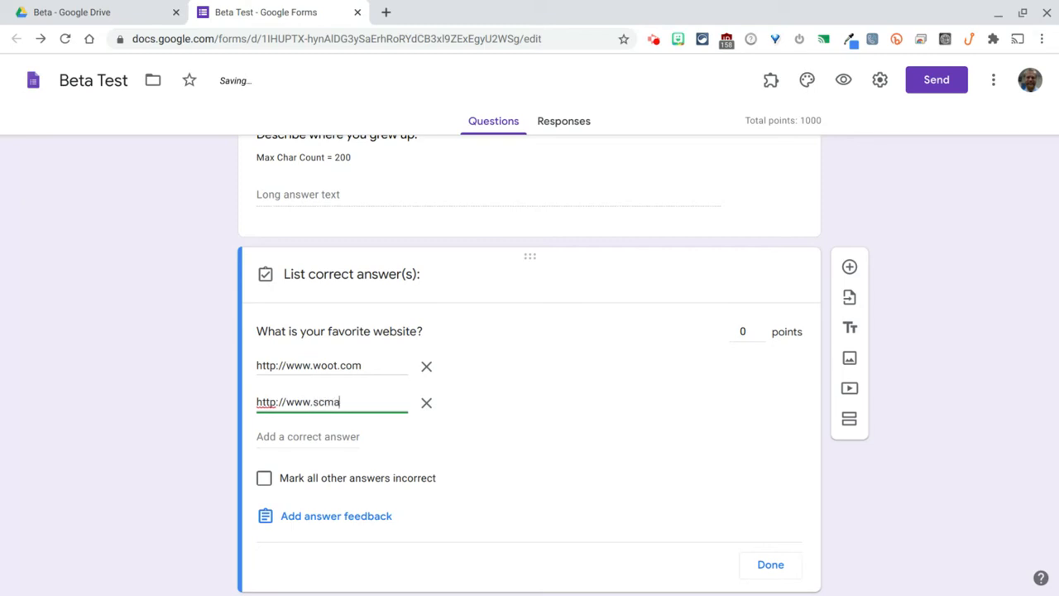
pyautogui.click(187, 422)
# Mark all other answers to the favorite website question incorrect and make it worth 500 points
pyautogui.scroll(-1, 219, 428)
pyautogui.click(265, 392)
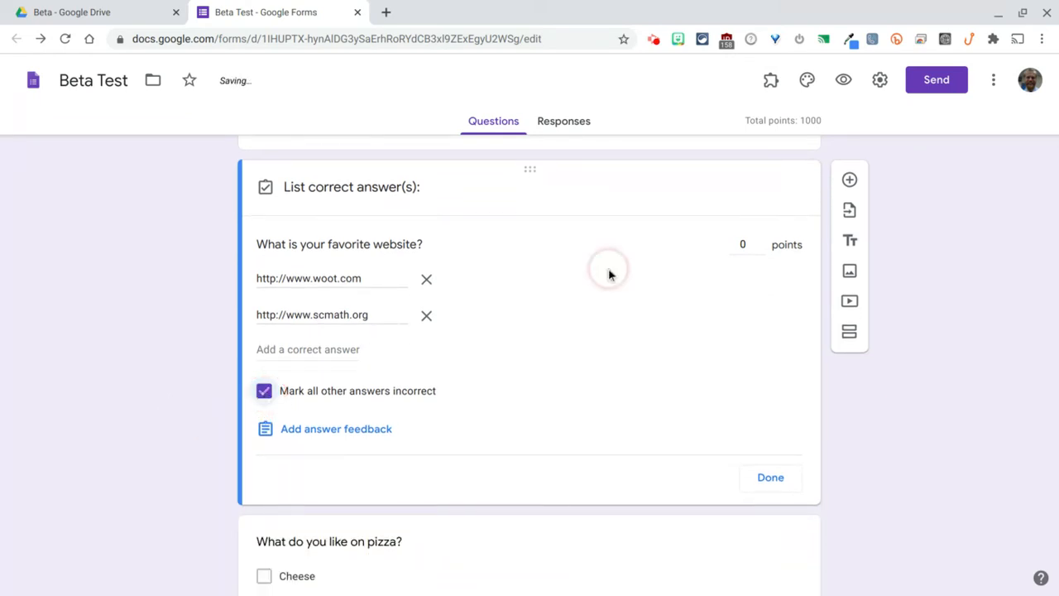
pyautogui.click(747, 244)
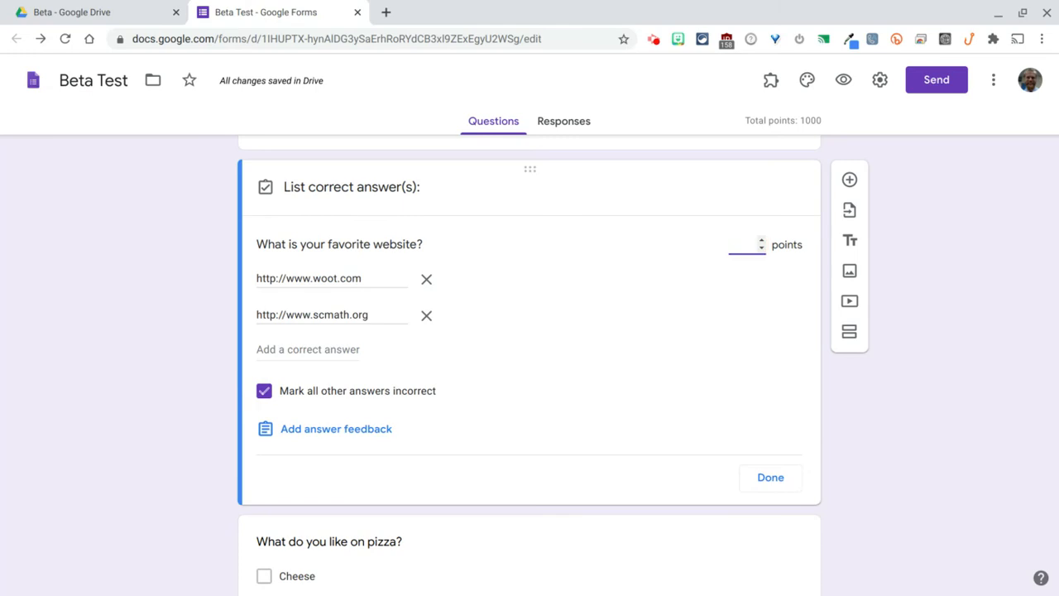
# Start answer feedback for the favorite website question and add blank link fields to it
pyautogui.click(342, 428)
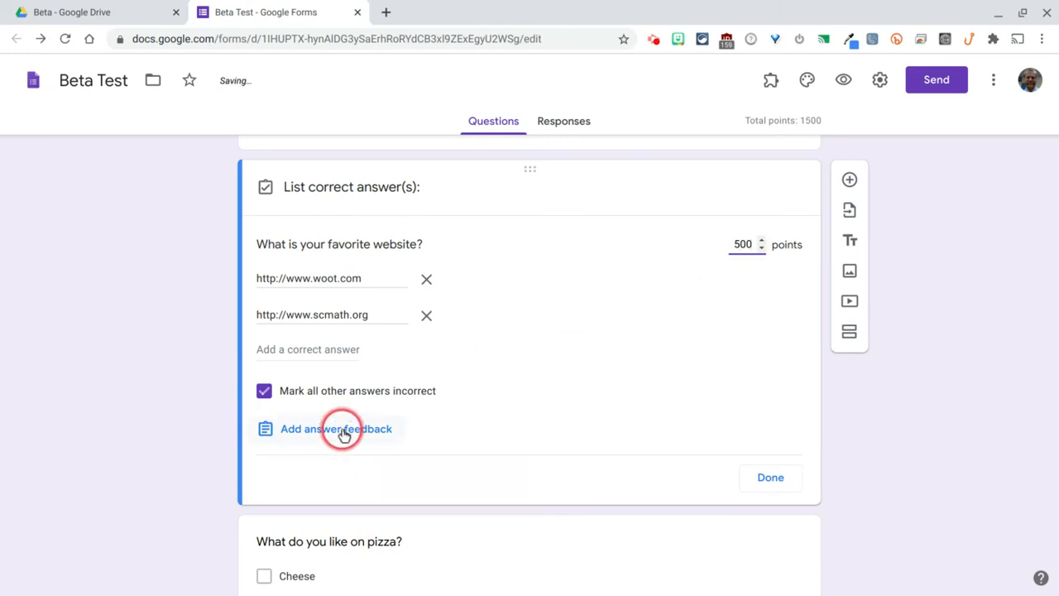
pyautogui.click(408, 168)
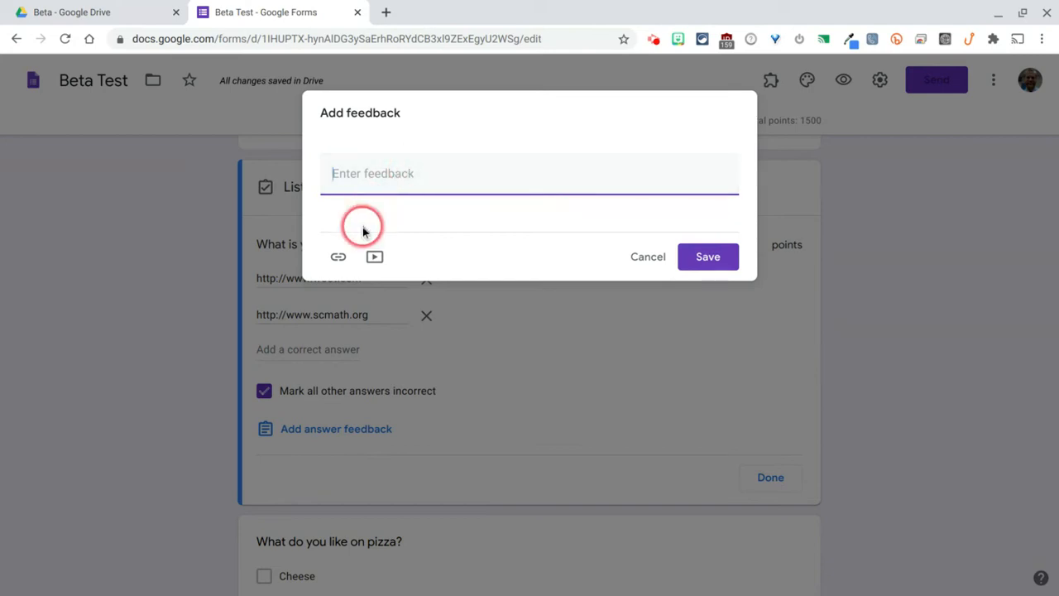
pyautogui.click(338, 258)
pyautogui.click(380, 324)
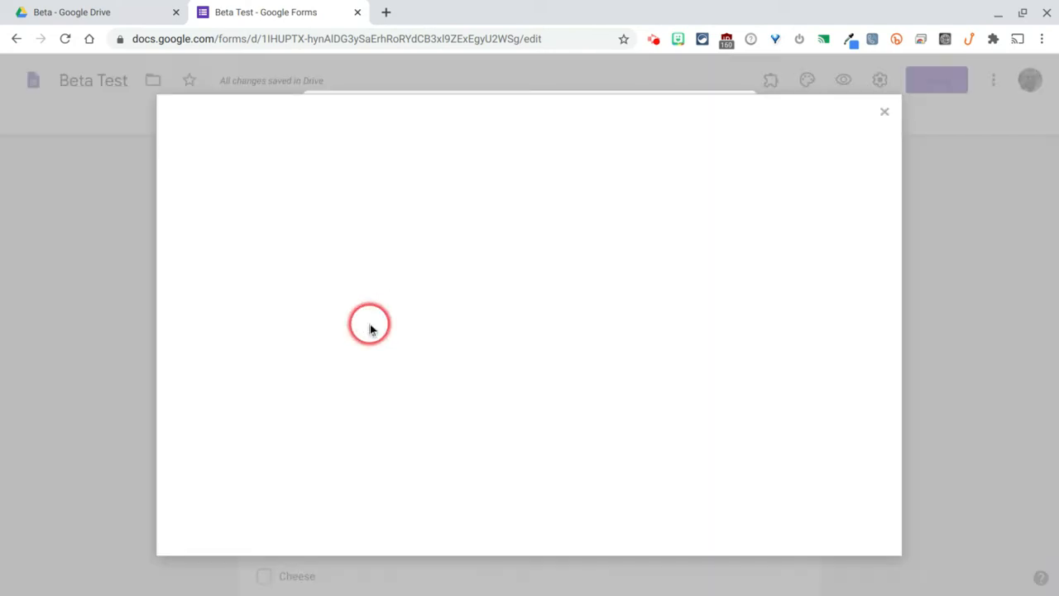
pyautogui.click(888, 120)
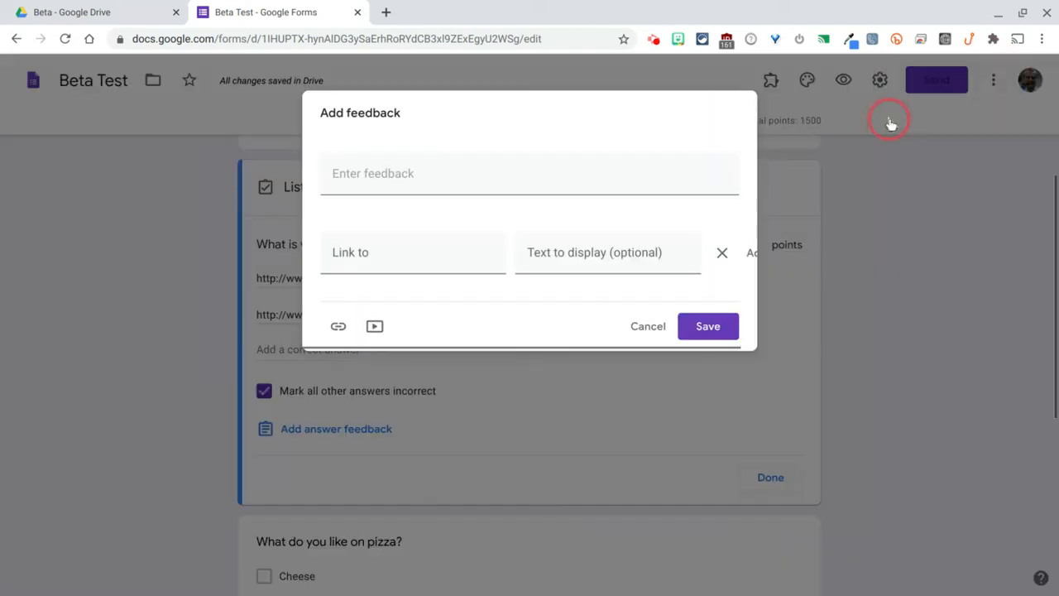
# Search YouTube for "cat", attach the "Baby Cats" compilation video to the feedback, and save it
pyautogui.click(382, 324)
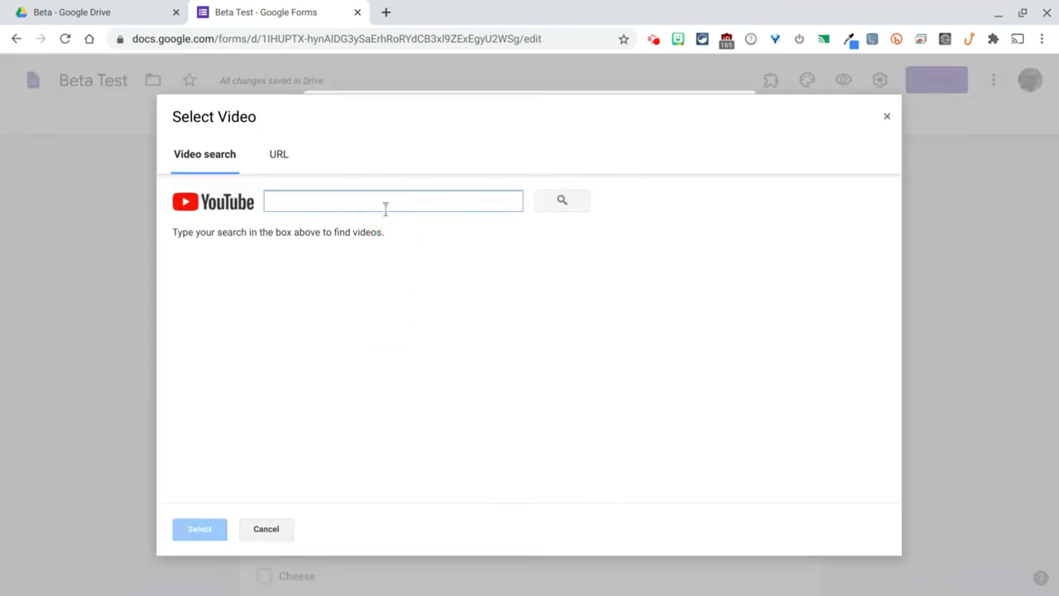
pyautogui.write('cat')
pyautogui.press('Return')
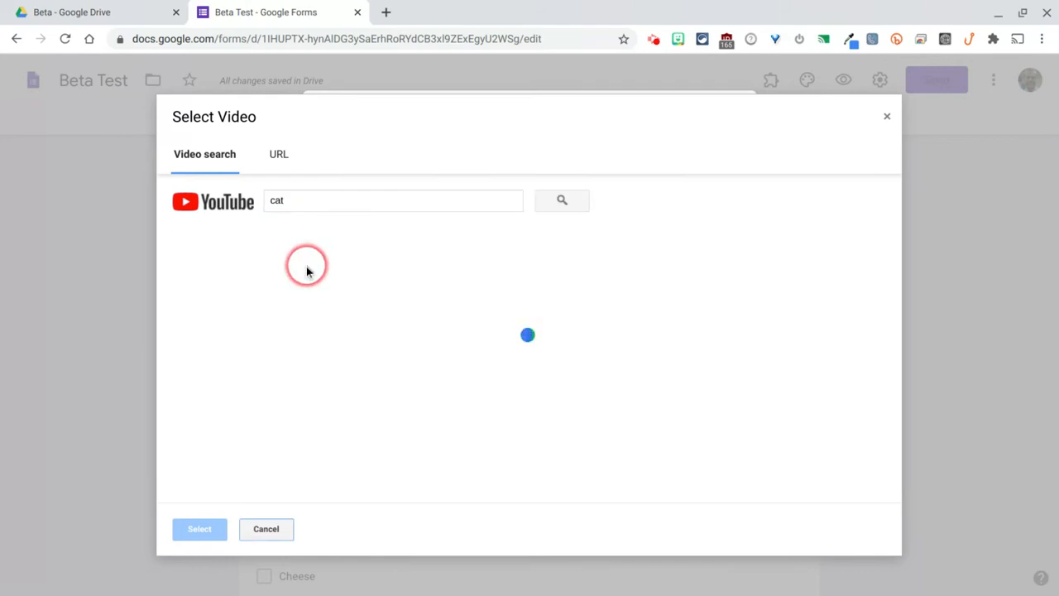
pyautogui.click(321, 292)
pyautogui.click(200, 529)
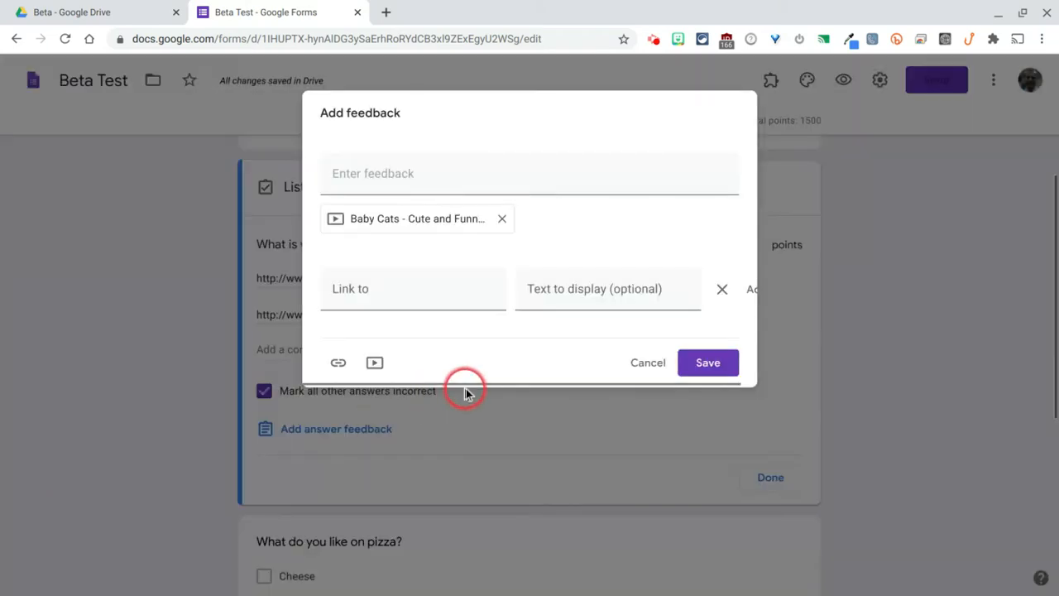
pyautogui.click(720, 364)
pyautogui.click(705, 362)
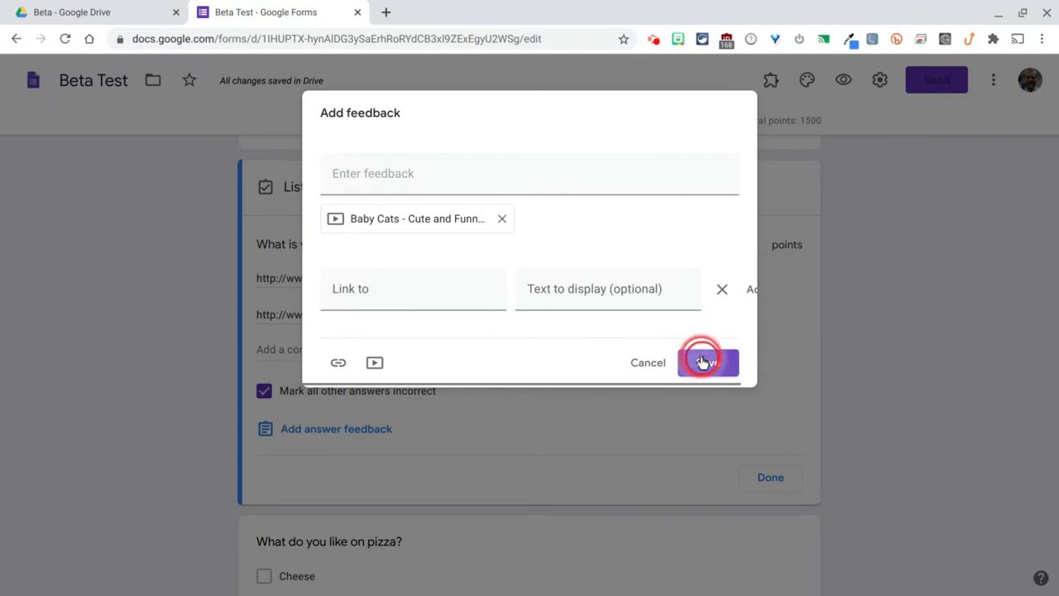
pyautogui.scroll(-3, 527, 357)
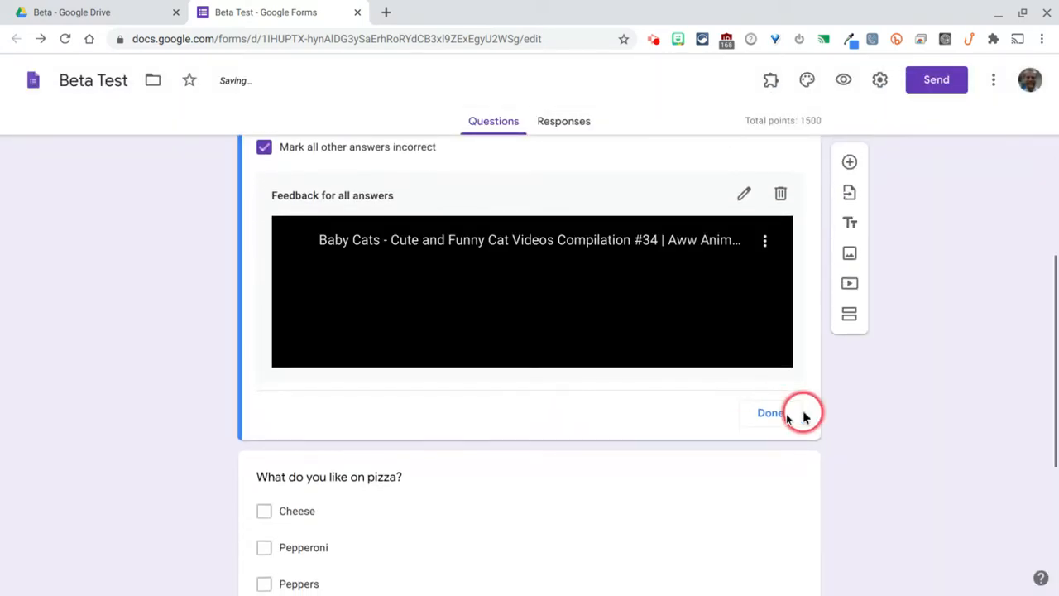
# Finish the favorite website answer key and mark Peppers and Pineapple as correct answers for "What do you like on pizza?"
pyautogui.click(777, 416)
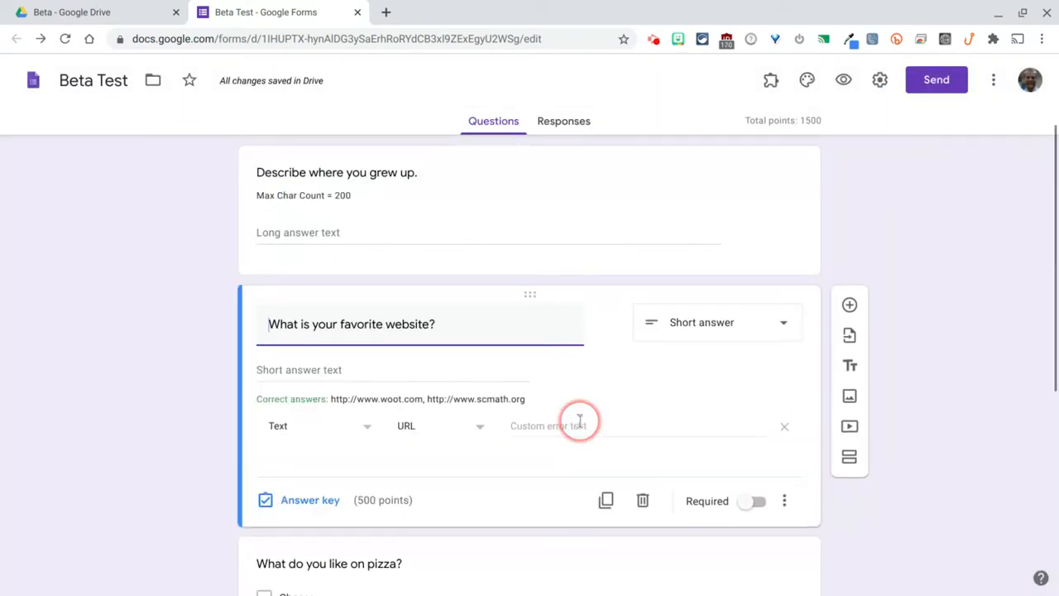
pyautogui.scroll(-3, 579, 420)
pyautogui.scroll(-1, 579, 420)
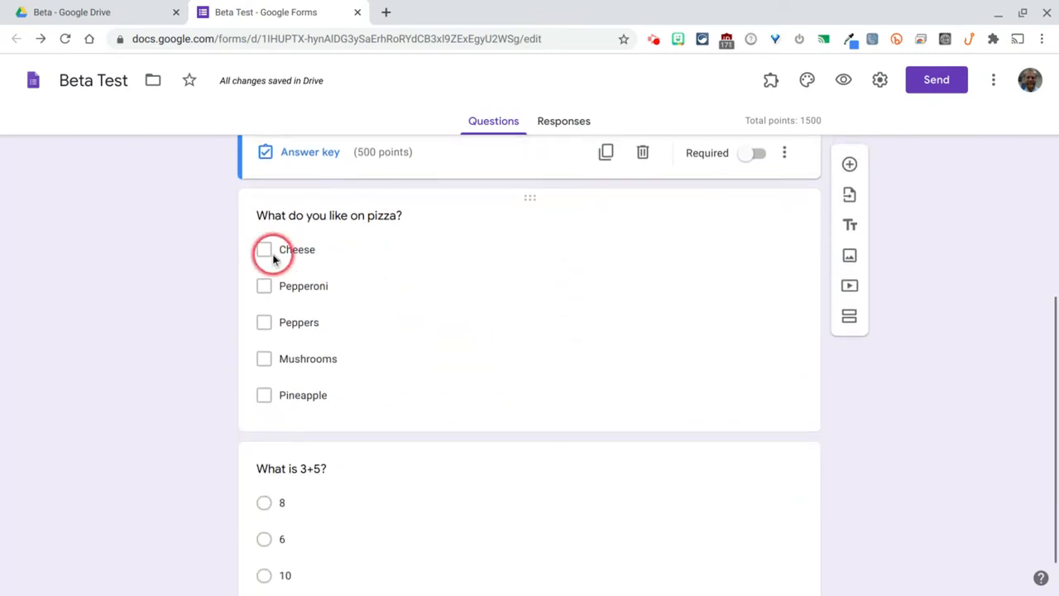
pyautogui.click(435, 353)
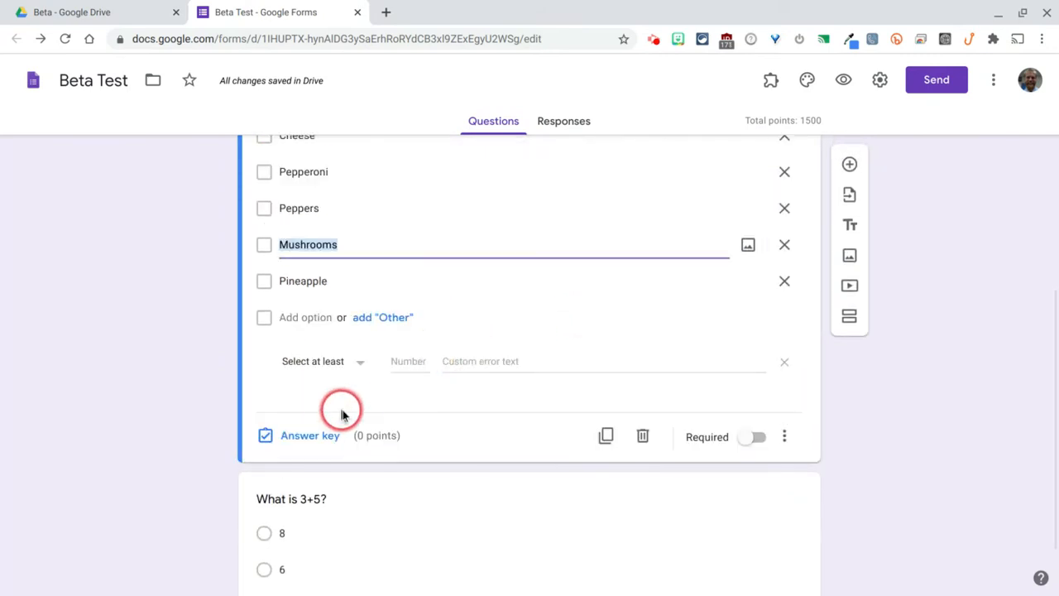
pyautogui.click(325, 438)
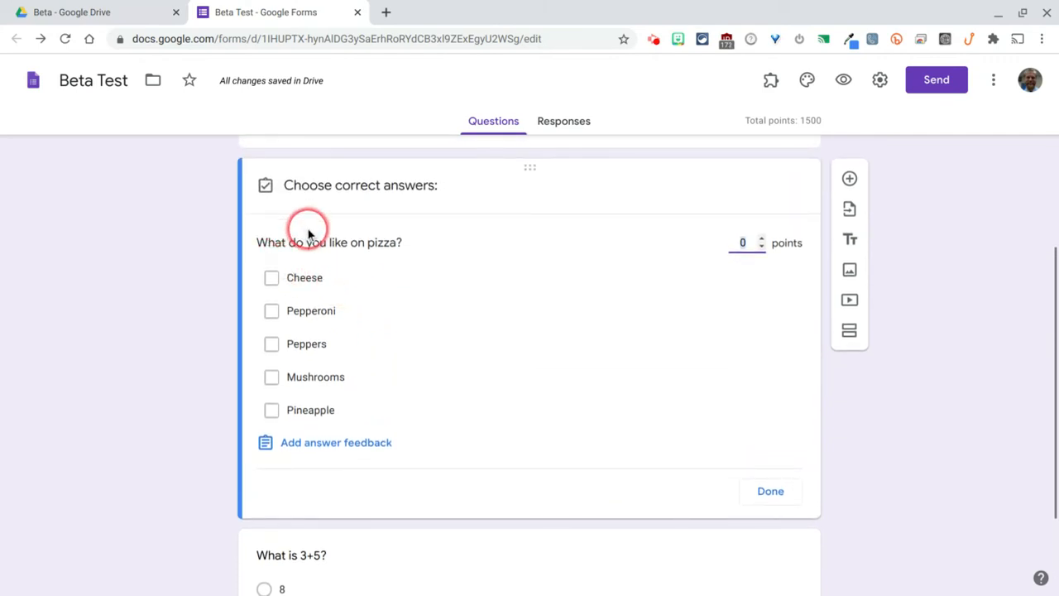
pyautogui.click(271, 346)
pyautogui.click(272, 412)
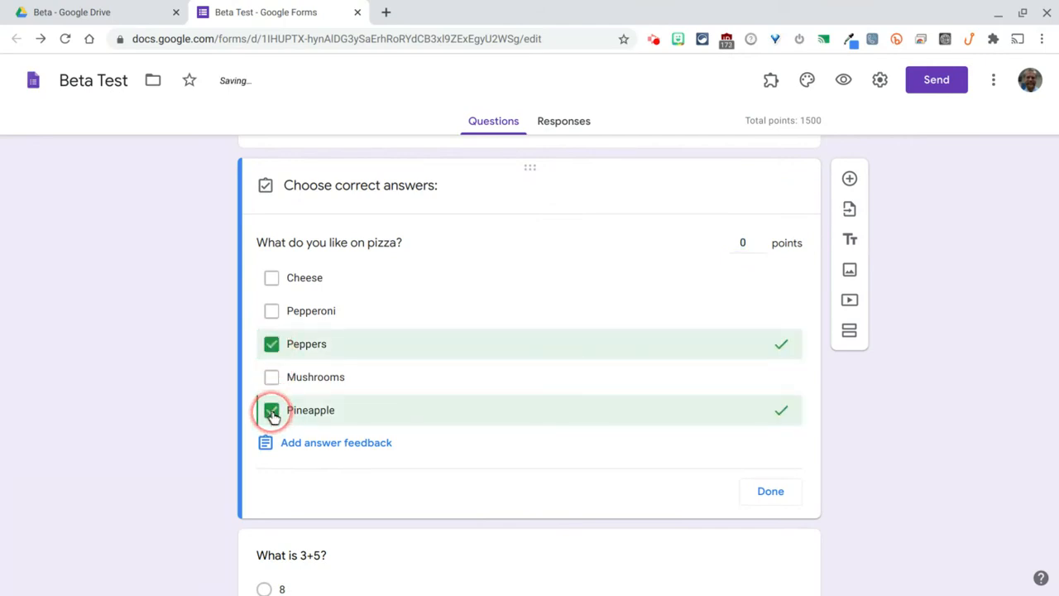
pyautogui.click(314, 452)
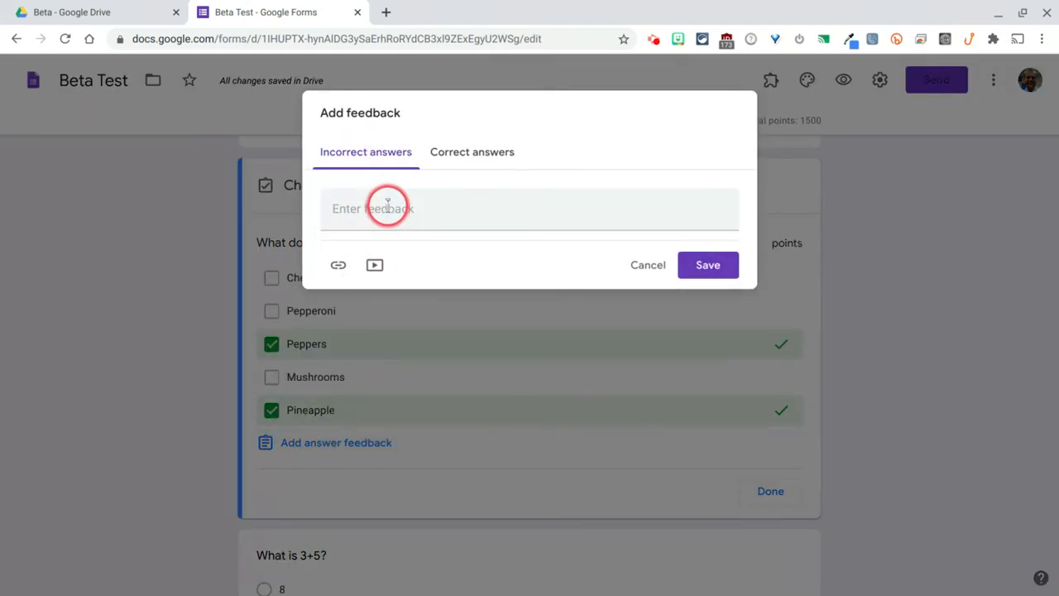
pyautogui.click(469, 154)
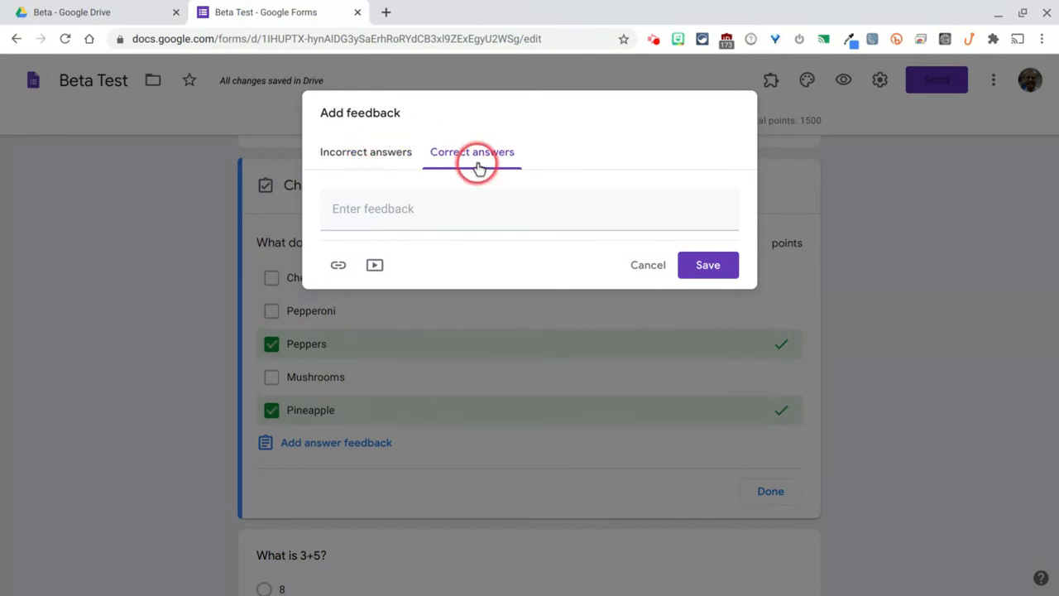
pyautogui.click(660, 273)
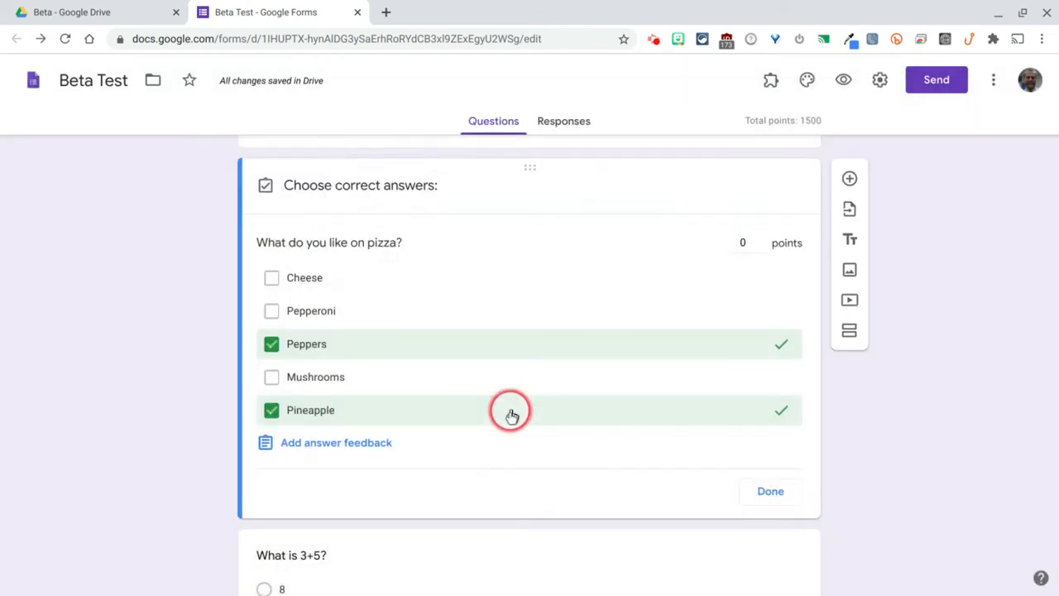
# Make the pizza question worth 1 point and finish its answer key
pyautogui.scroll(-1, 508, 411)
pyautogui.scroll(1, 807, 210)
pyautogui.click(748, 194)
pyautogui.press('BackSpace')
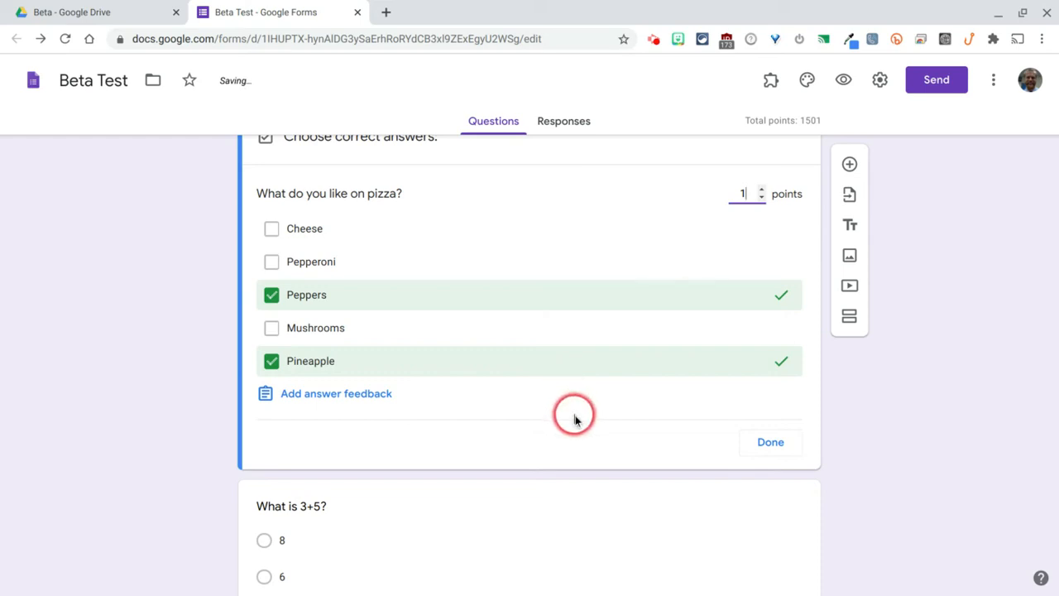
pyautogui.click(796, 442)
# Mark 8 as the correct answer for "What is 3+5?" and make the question worth 5000 points
pyautogui.scroll(-2, 555, 422)
pyautogui.click(425, 450)
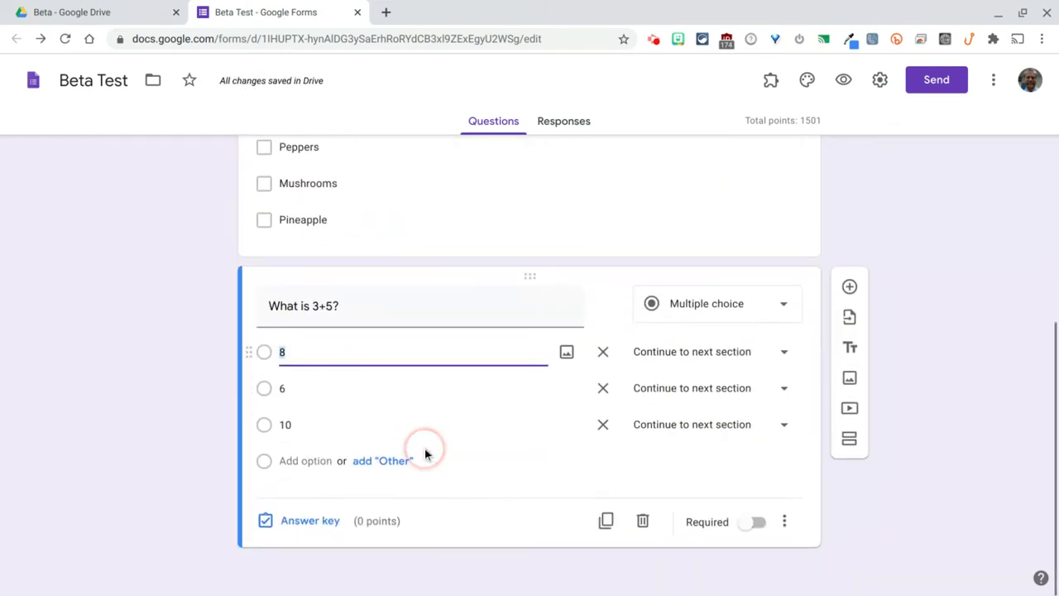
pyautogui.click(303, 520)
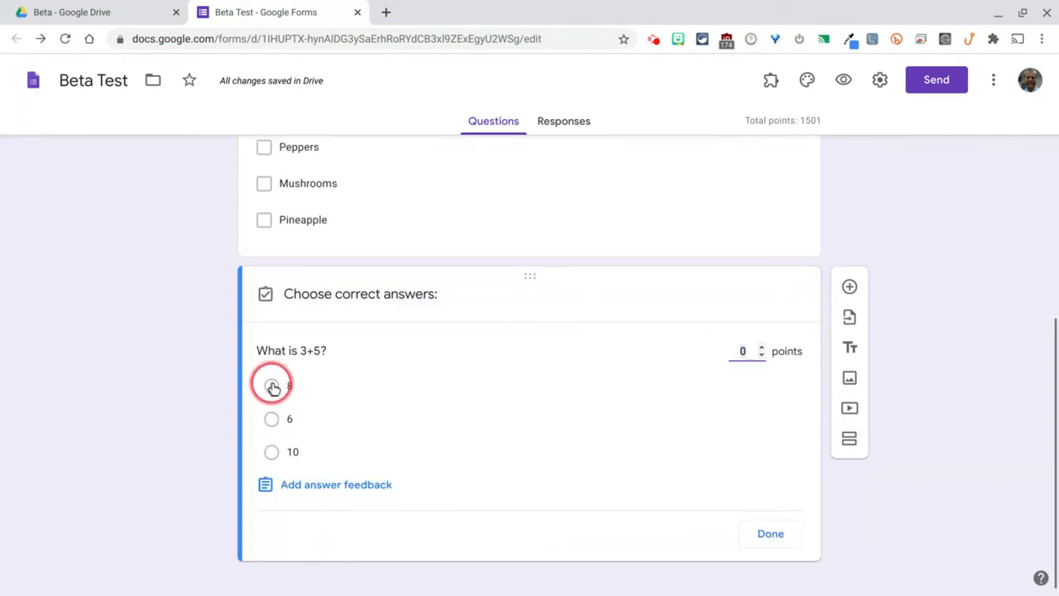
pyautogui.click(273, 386)
pyautogui.doubleClick(741, 350)
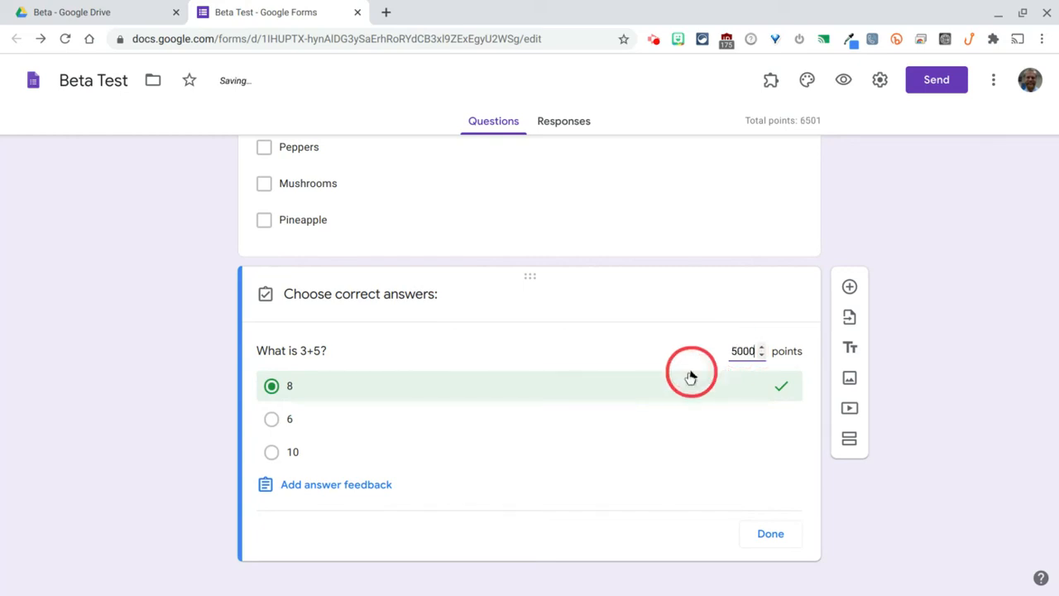
# Add the feedback "Check that!" for incorrect and "Yeah" for correct answers to the 3+5 question, then finish its answer key
pyautogui.click(374, 494)
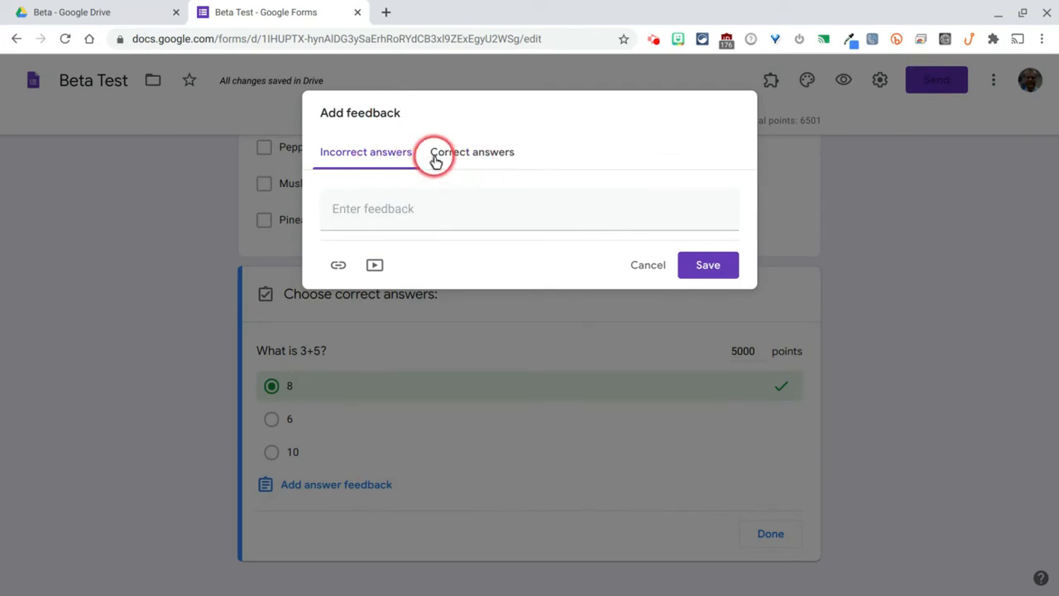
pyautogui.click(463, 213)
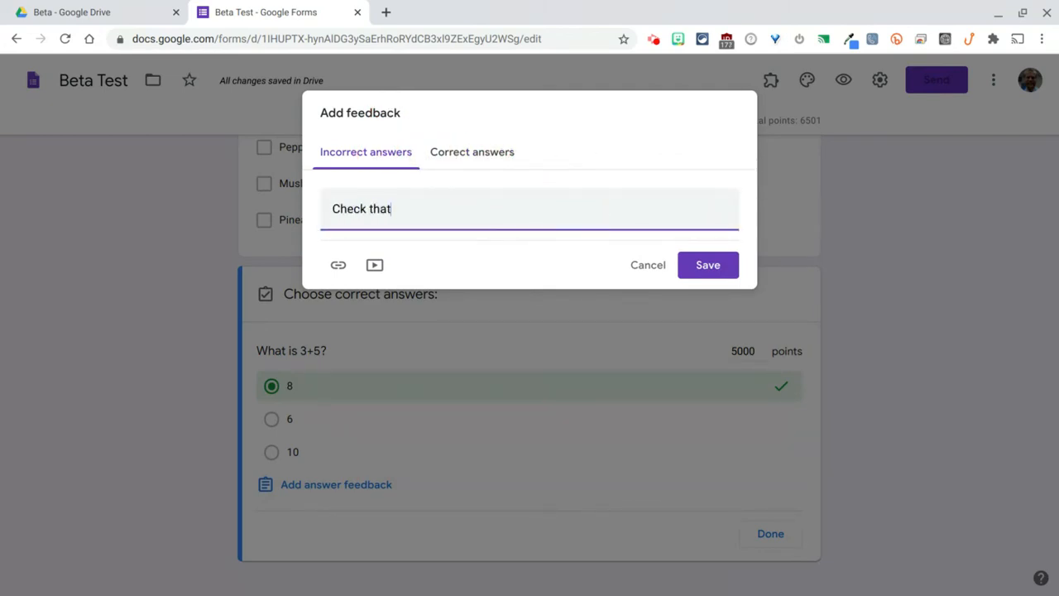
pyautogui.click(466, 150)
pyautogui.click(462, 215)
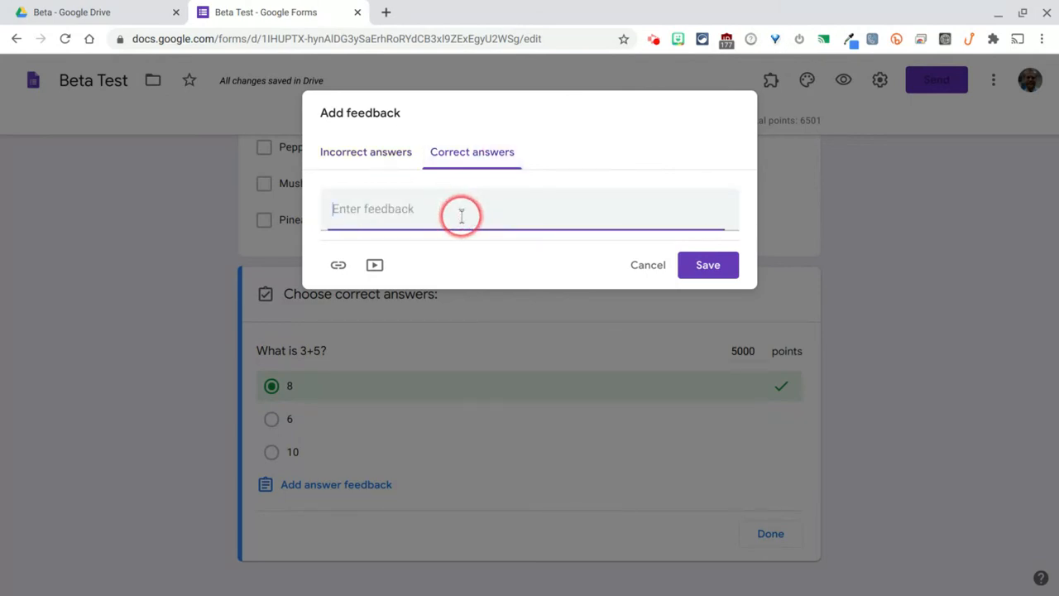
pyautogui.write('Yeah')
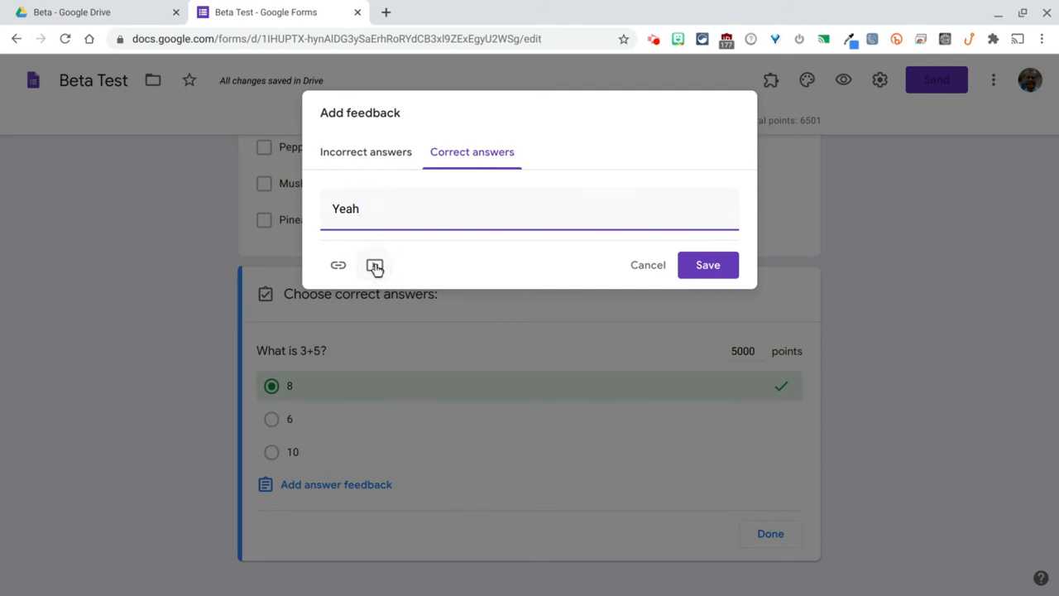
pyautogui.click(713, 264)
pyautogui.click(814, 370)
pyautogui.scroll(-2, 815, 372)
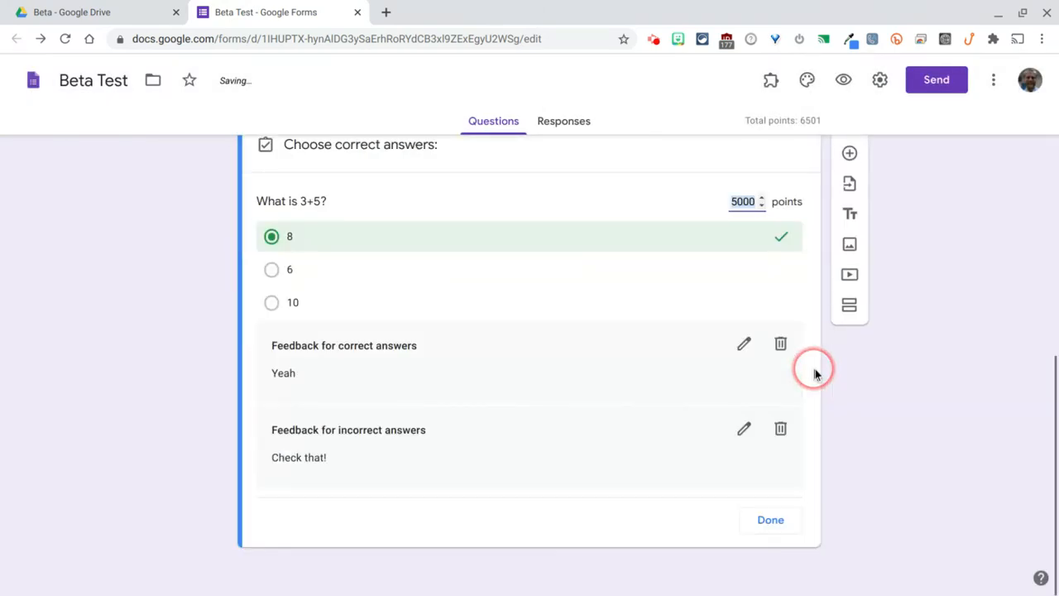
pyautogui.click(773, 520)
pyautogui.click(834, 86)
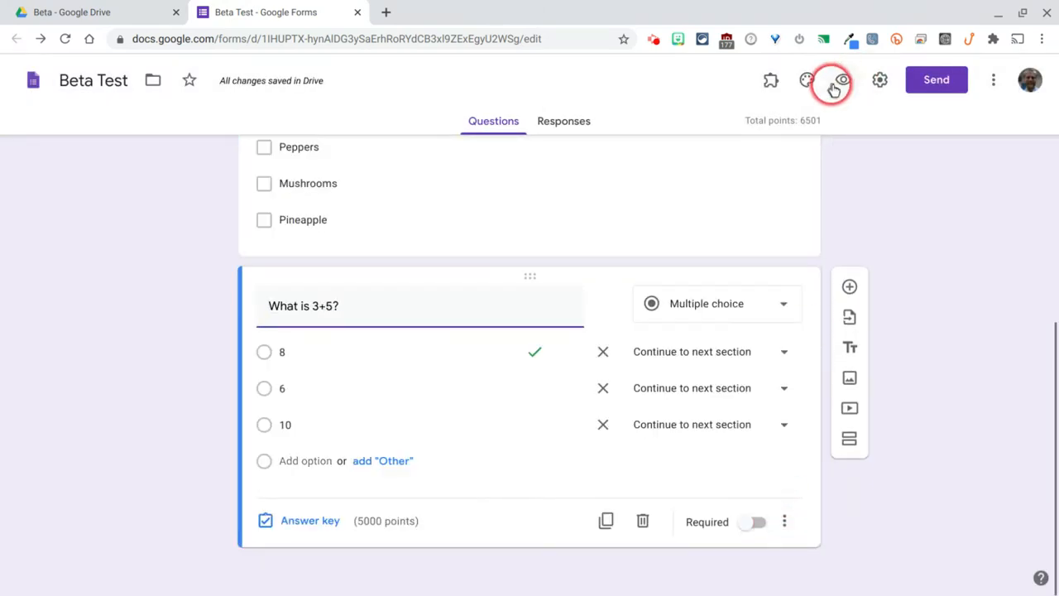
pyautogui.click(843, 80)
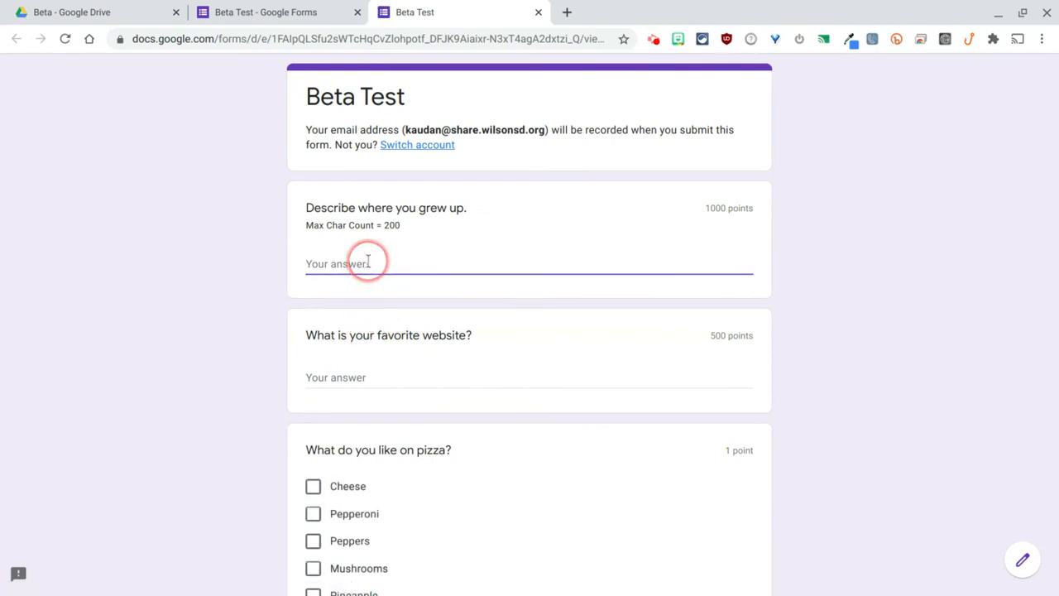
pyautogui.click(370, 352)
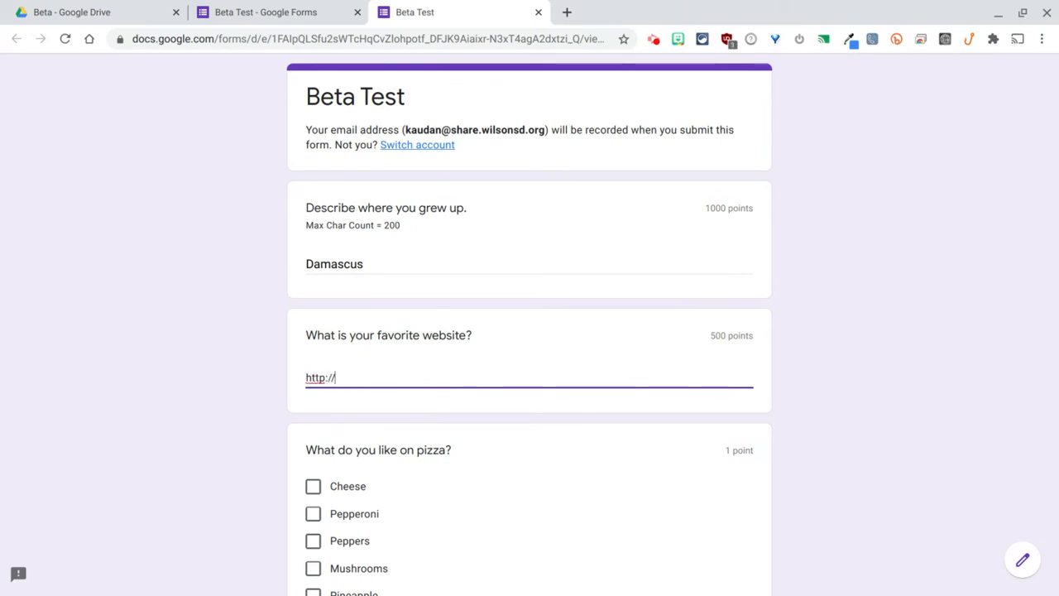
pyautogui.write('http://www.scmath.org')
# Choose Pepperoni for the pizza question and 10 for "What is 3+5?", and submit the response
pyautogui.scroll(-2, 234, 399)
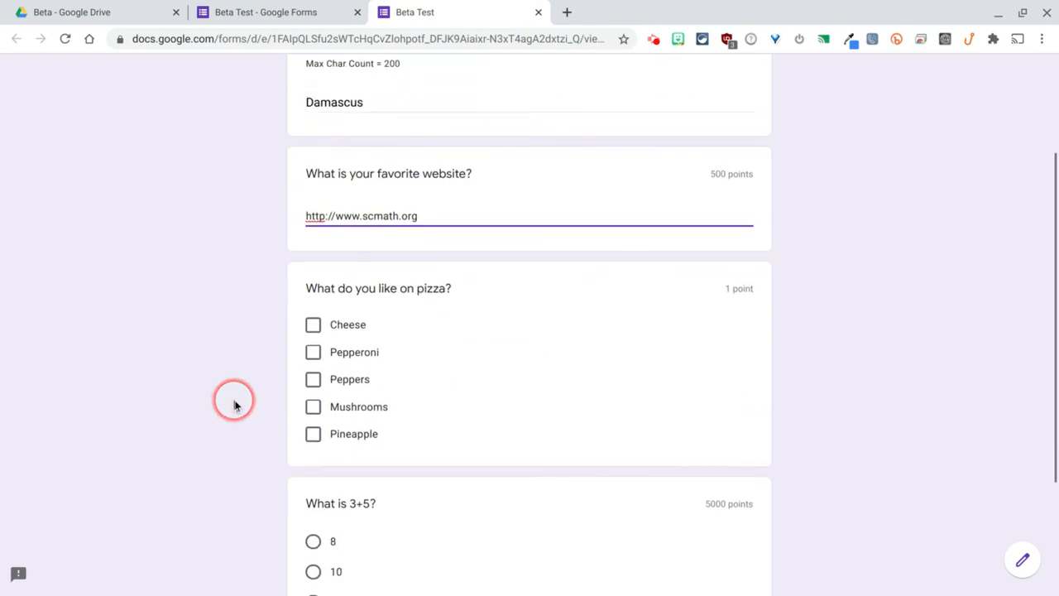
pyautogui.click(314, 353)
pyautogui.scroll(-2, 266, 374)
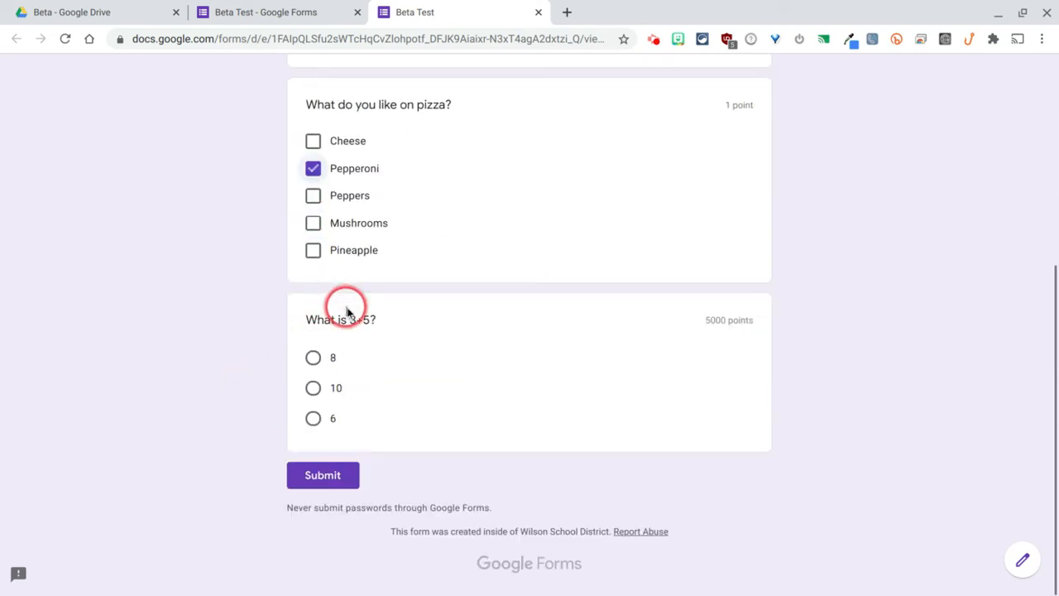
pyautogui.click(313, 389)
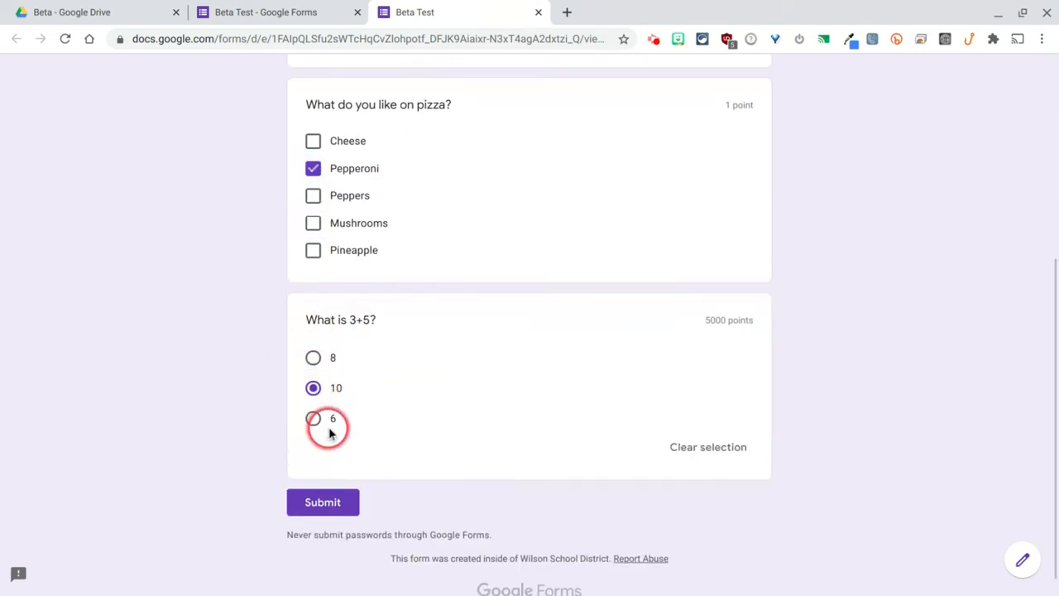
pyautogui.click(322, 510)
# Open the submitted response's score and review the points, correct answers and feedback for every question
pyautogui.click(351, 179)
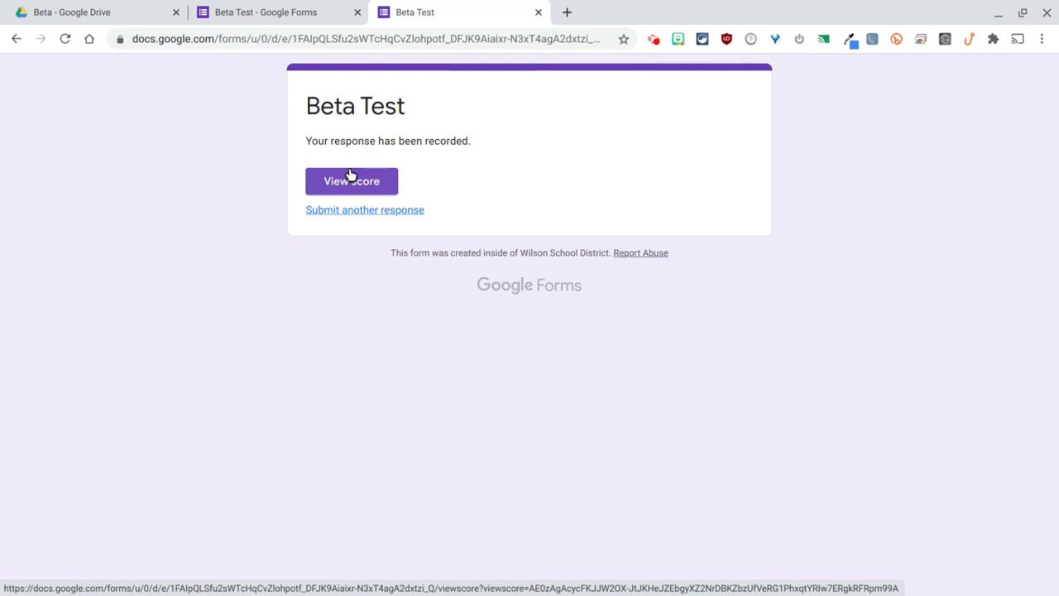
pyautogui.click(353, 185)
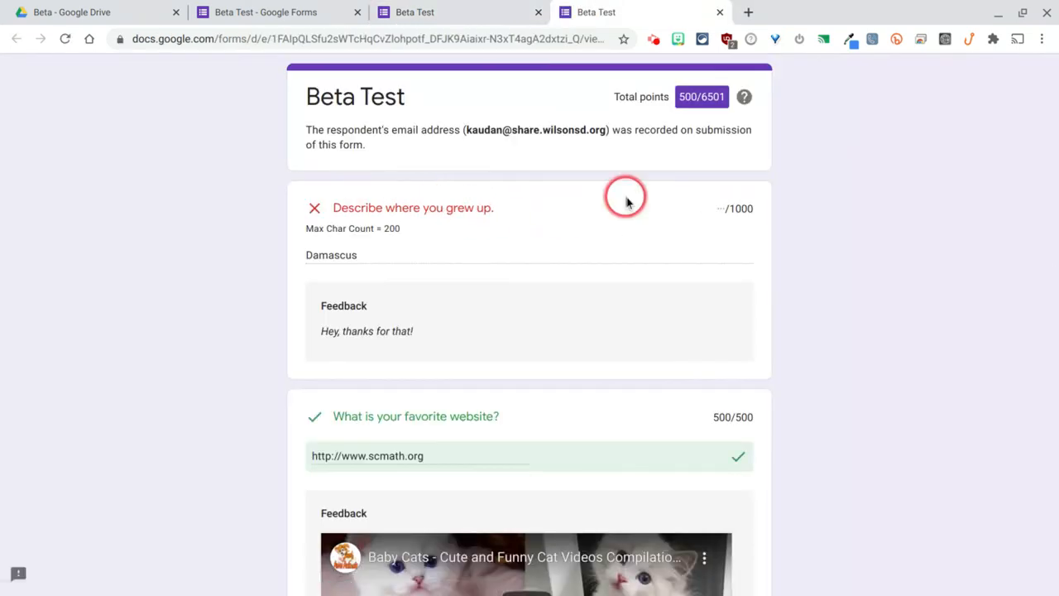
pyautogui.scroll(-1, 720, 212)
pyautogui.scroll(-1, 720, 212)
pyautogui.scroll(-1, 741, 271)
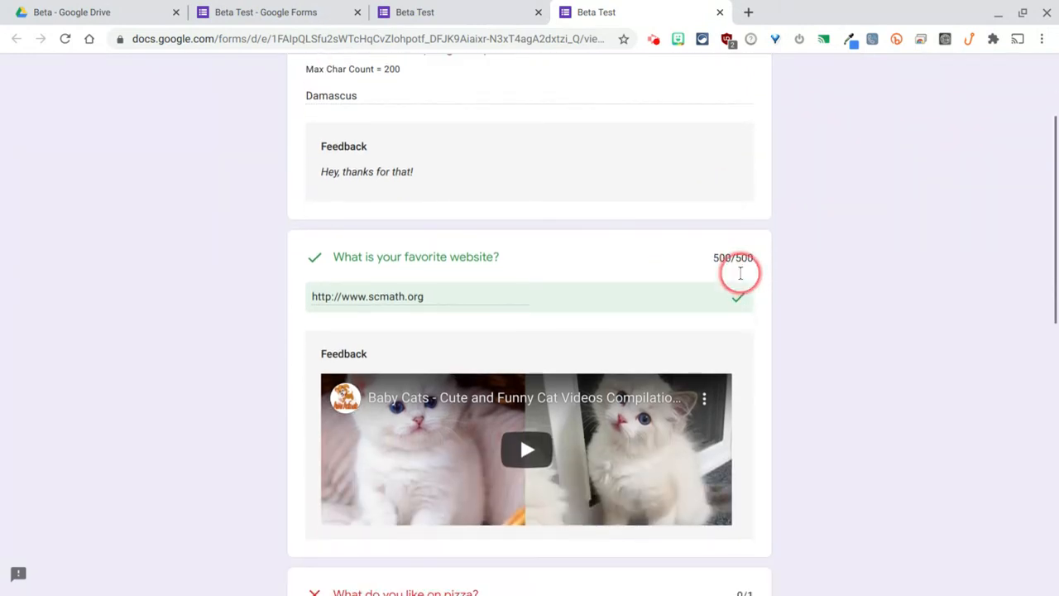
pyautogui.scroll(-1, 740, 273)
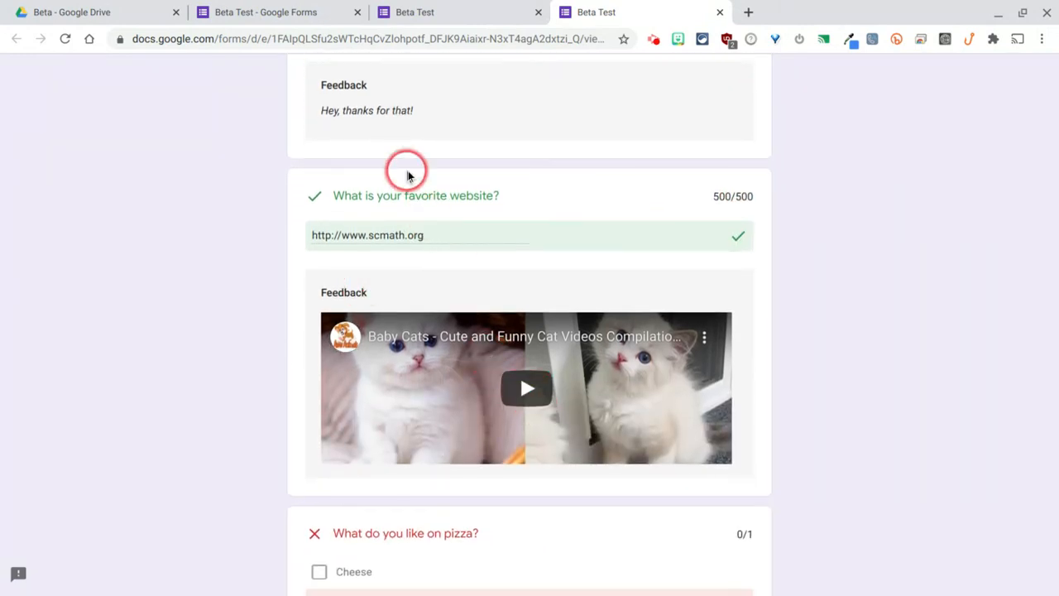
pyautogui.scroll(1, 414, 191)
pyautogui.scroll(-1, 546, 325)
pyautogui.scroll(-1, 546, 325)
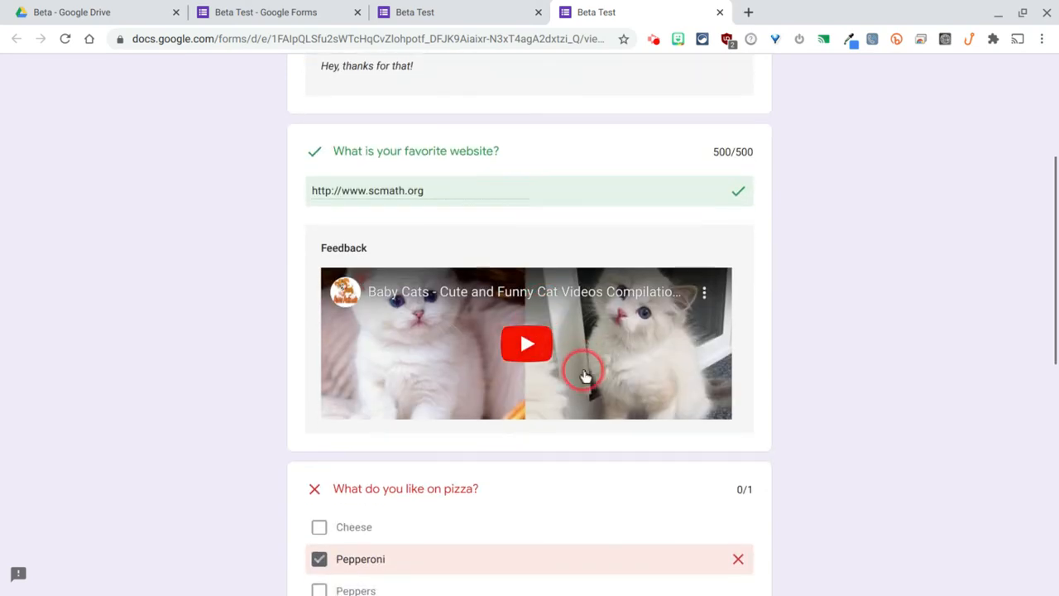
pyautogui.scroll(-3, 587, 373)
pyautogui.scroll(-2, 585, 375)
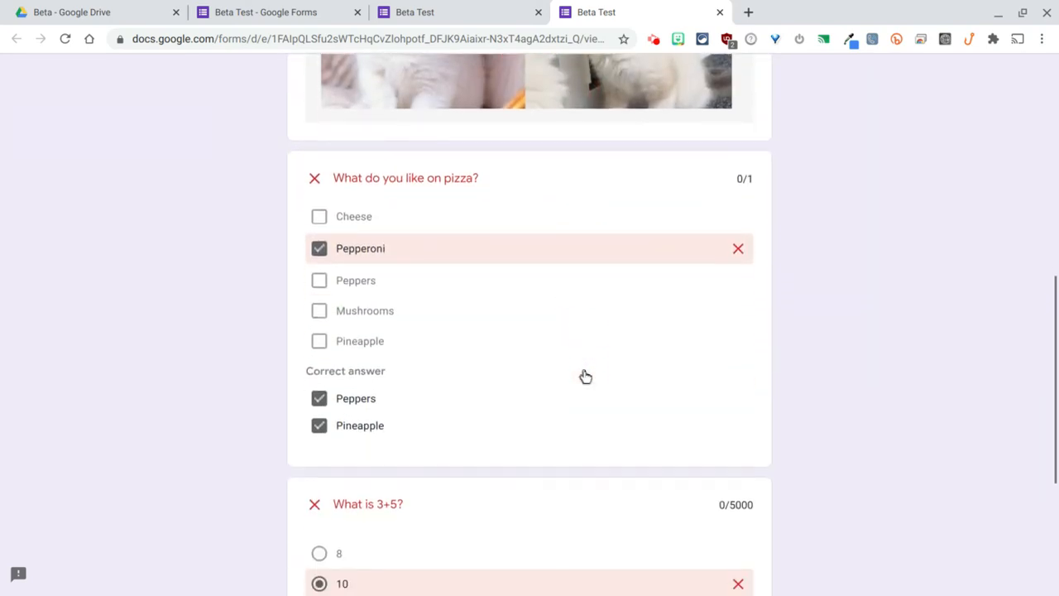
pyautogui.scroll(-3, 534, 428)
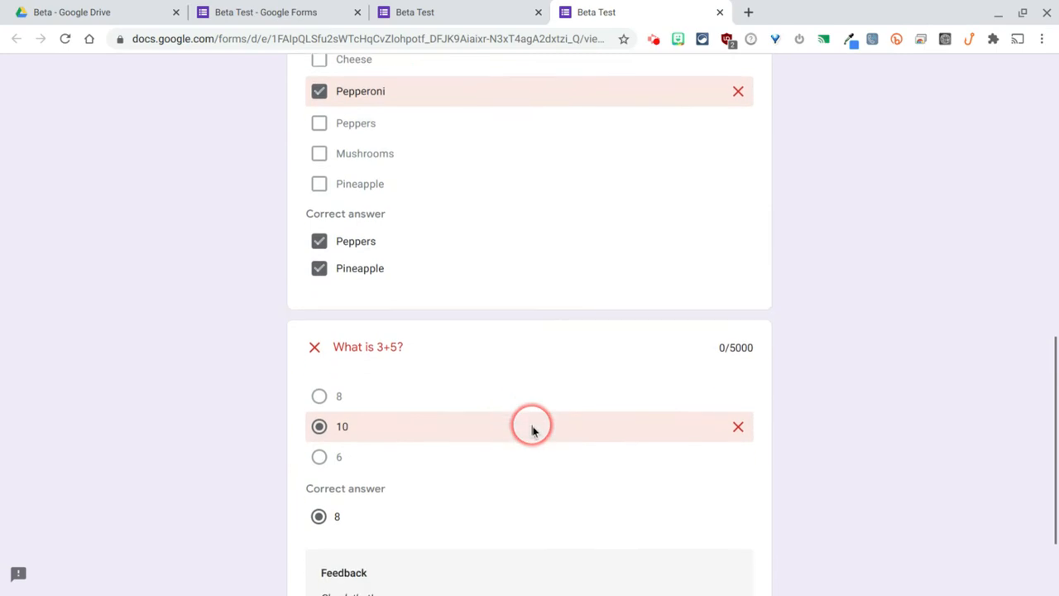
pyautogui.scroll(-2, 556, 482)
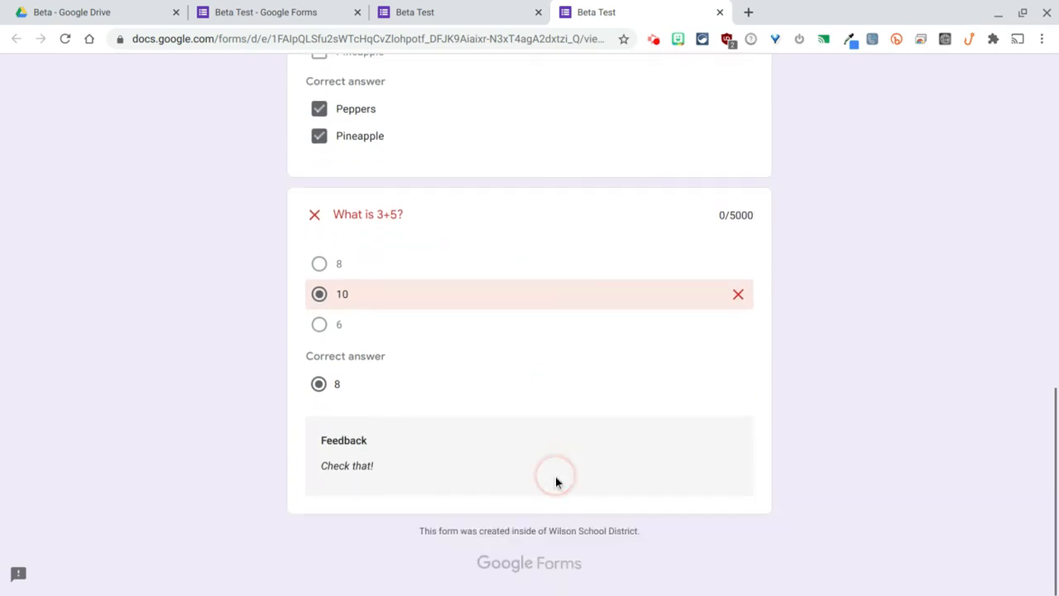
pyautogui.scroll(15, 364, 467)
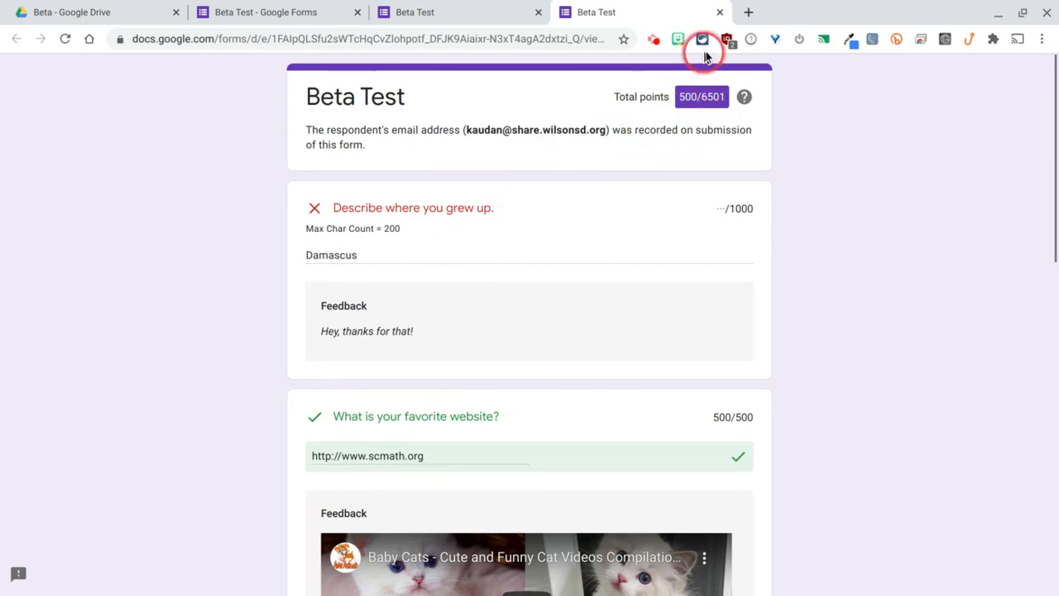
# Close the score page, return to the form editor and open the summary of responses
pyautogui.click(720, 12)
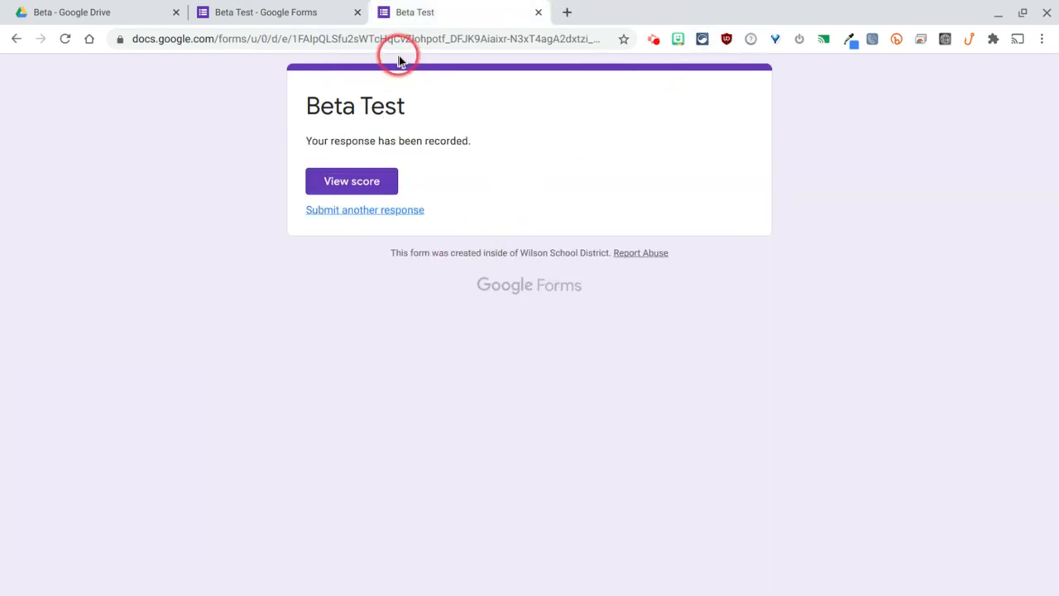
pyautogui.click(283, 10)
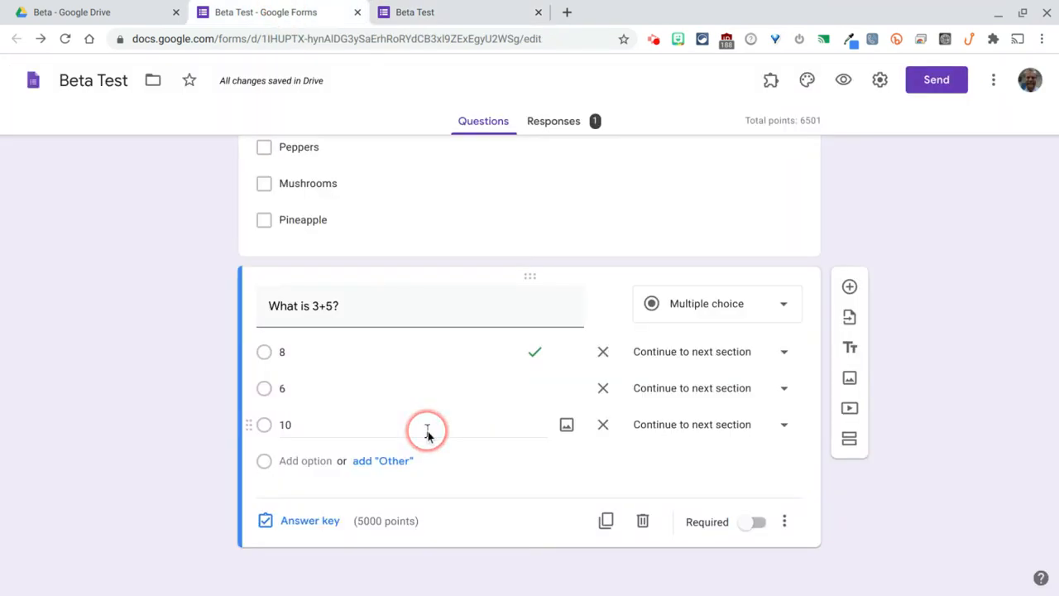
pyautogui.click(566, 126)
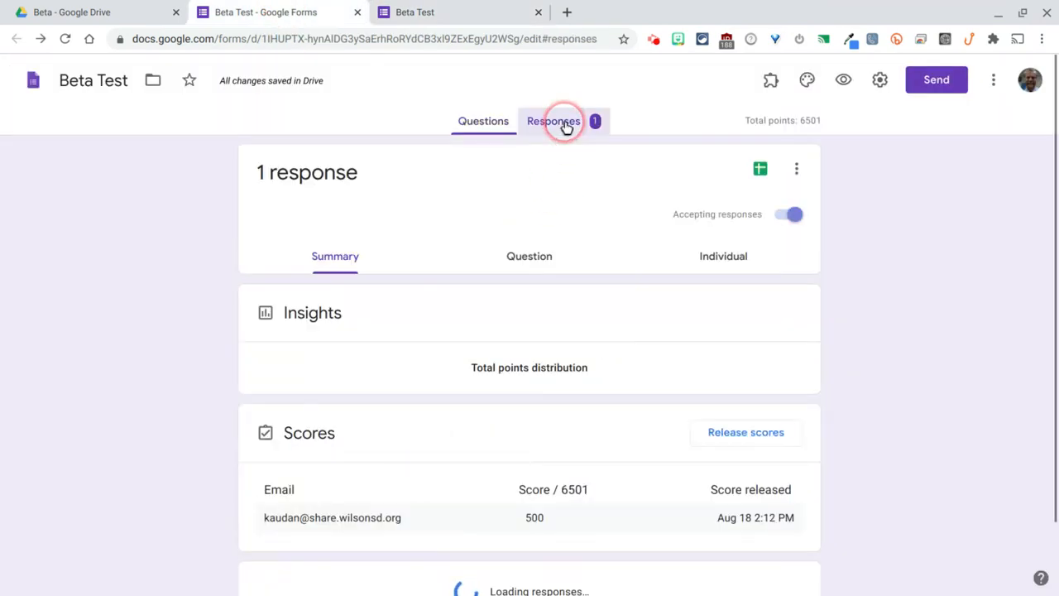
# Review the response summary, examining the score insights, frequently missed questions and the answer charts for each question
pyautogui.scroll(-2, 494, 356)
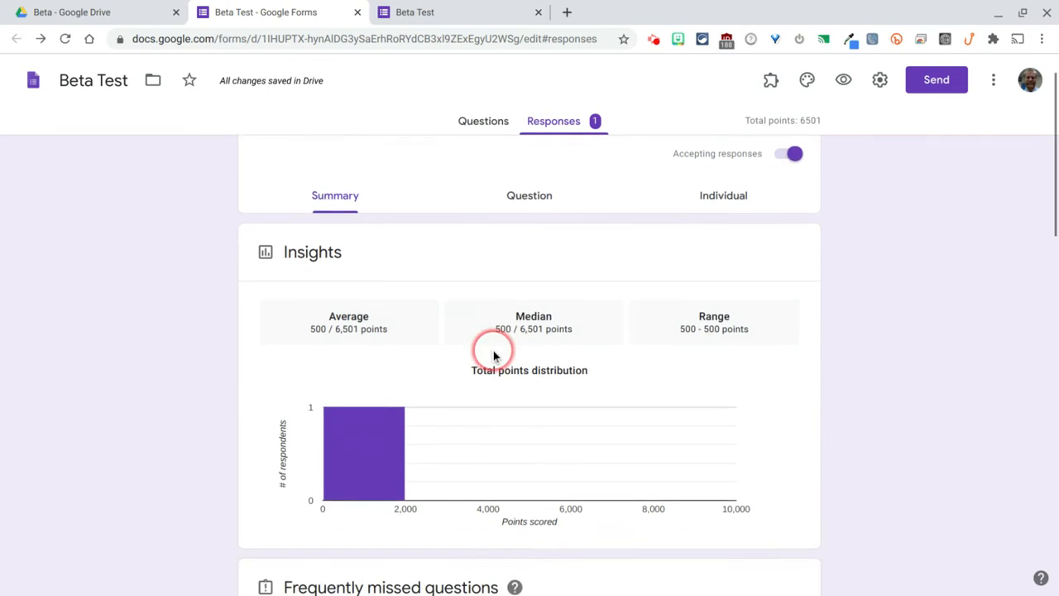
pyautogui.scroll(-4, 494, 356)
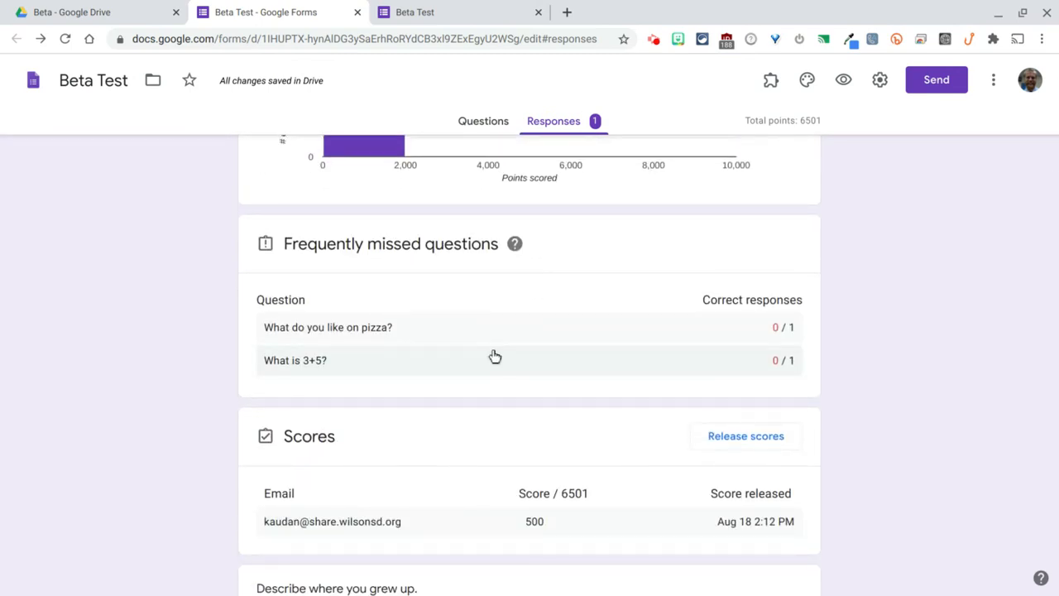
pyautogui.scroll(-7, 494, 356)
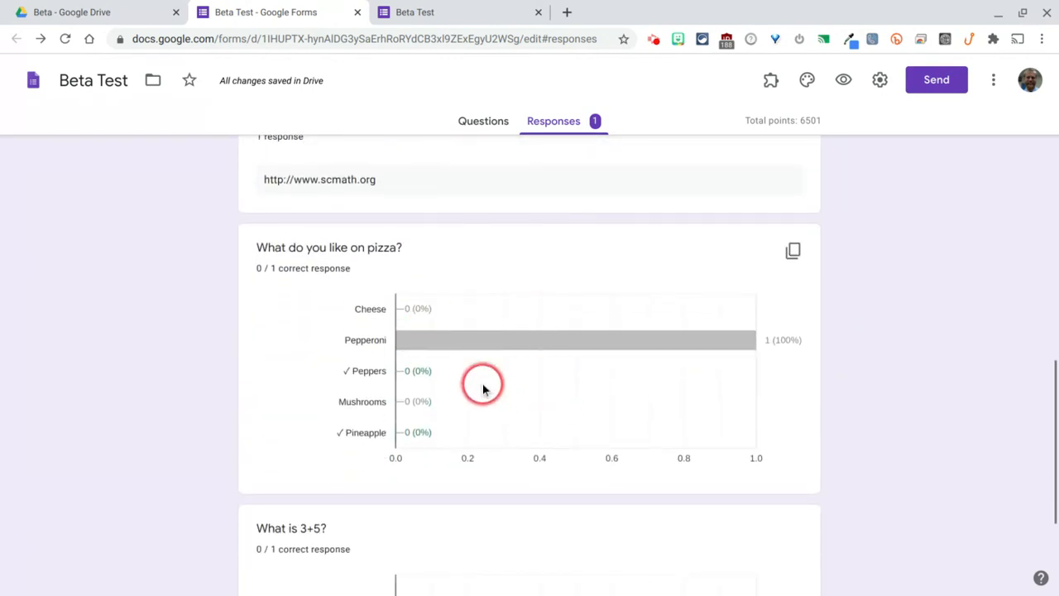
pyautogui.scroll(-2, 484, 387)
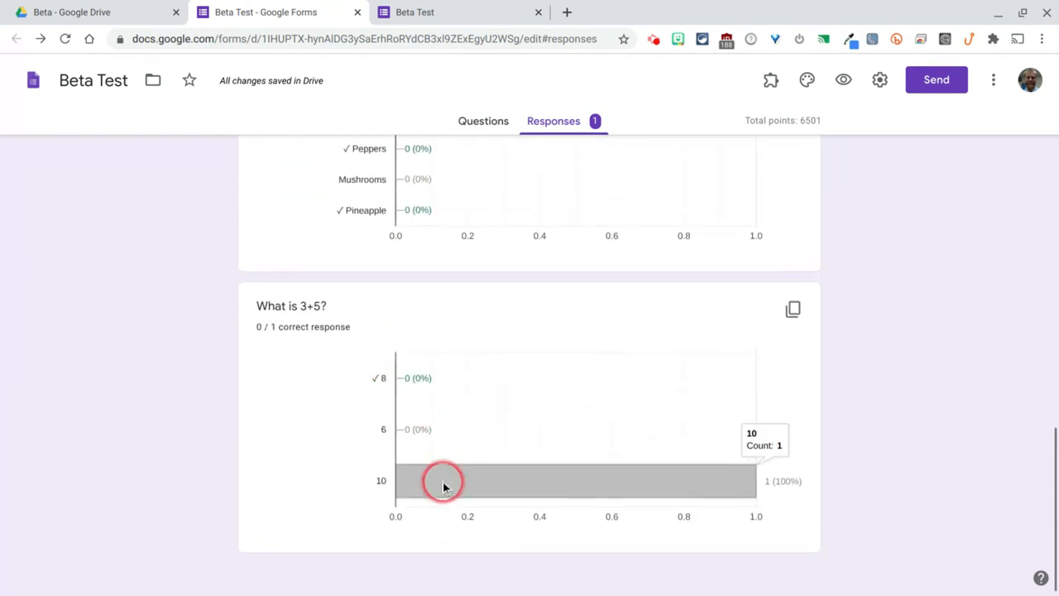
pyautogui.scroll(5, 445, 485)
pyautogui.scroll(12, 444, 488)
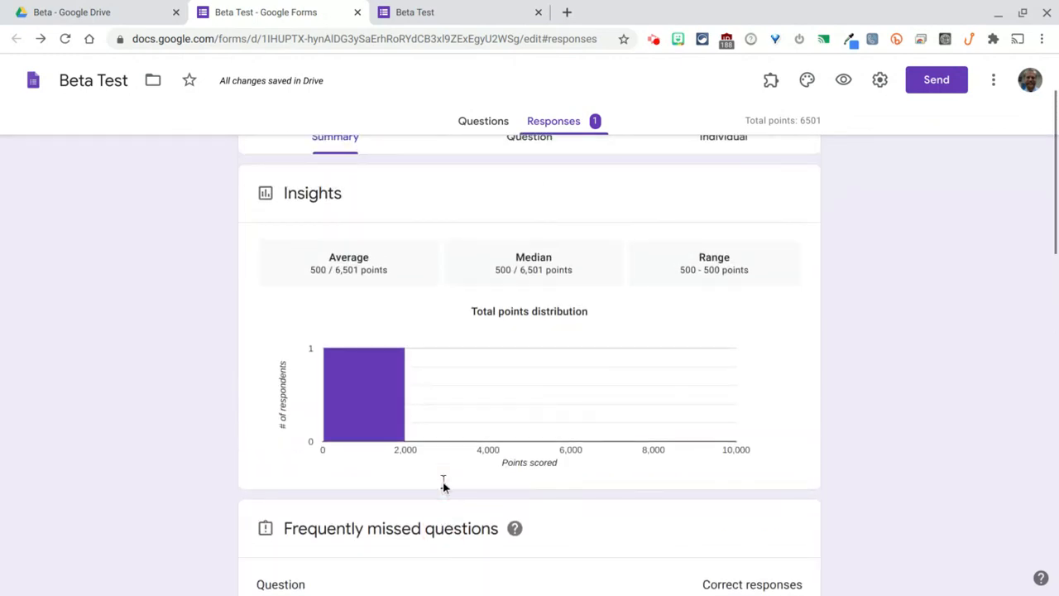
# Switch the responses to the per-question view and check the list of questions, keeping "Describe where you grew up." selected
pyautogui.click(529, 257)
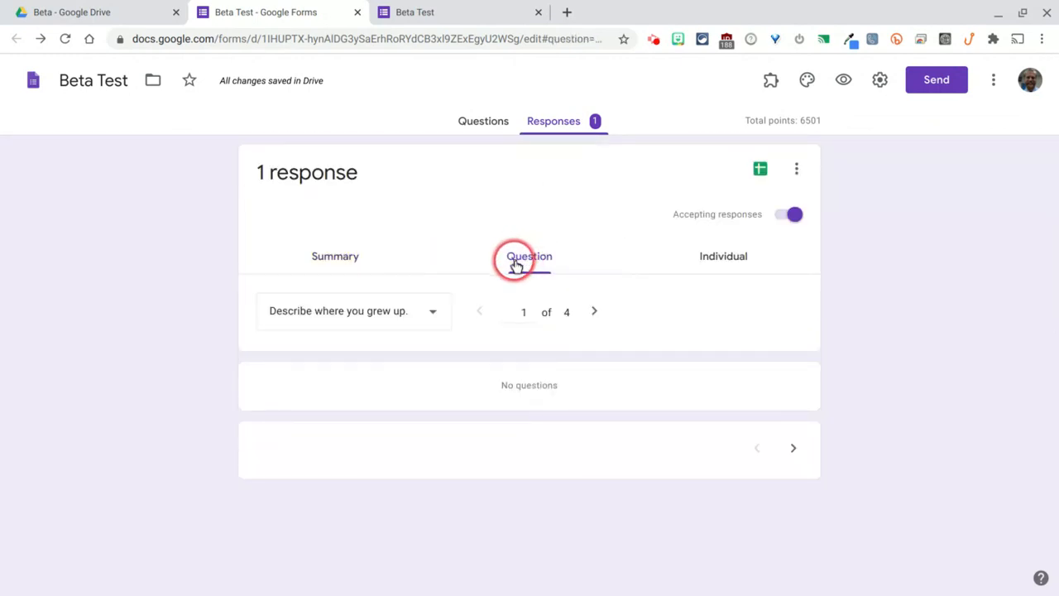
pyautogui.click(427, 318)
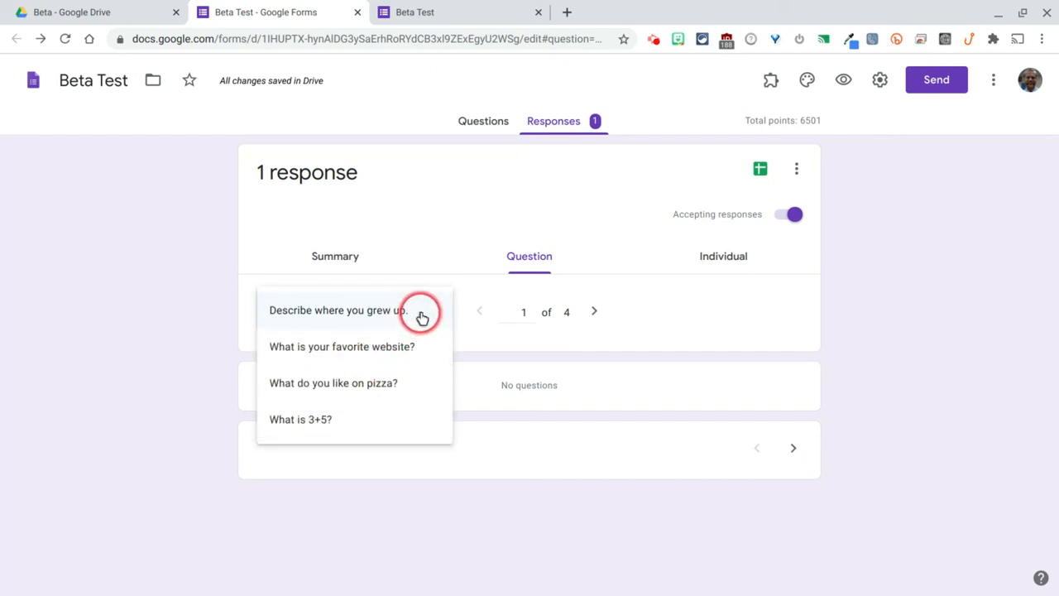
pyautogui.click(423, 316)
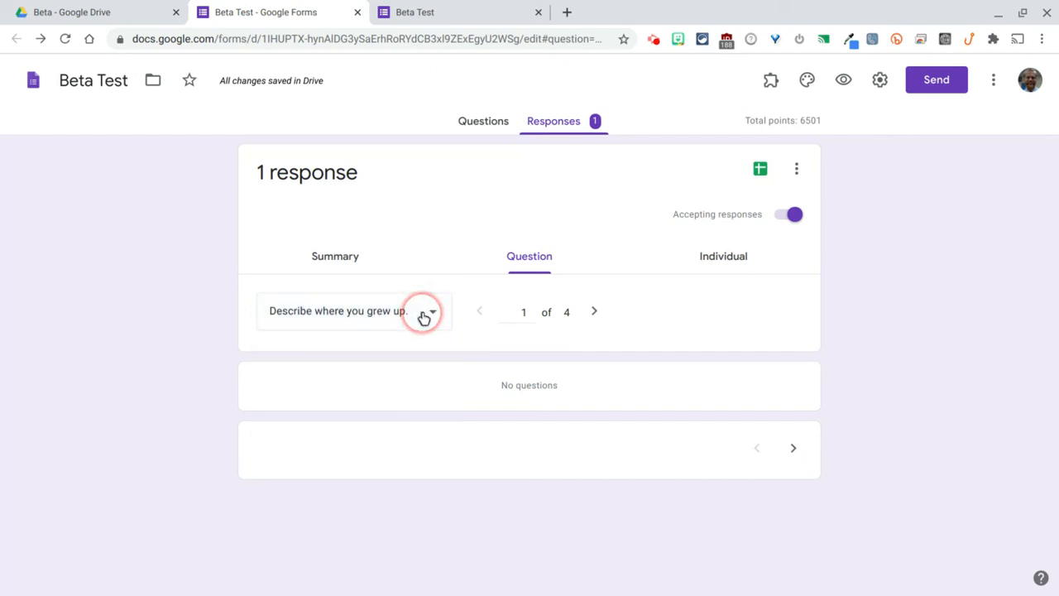
# Open the individual response, award 1000 points for "Describe where you grew up." and save the grade
pyautogui.click(733, 262)
pyautogui.scroll(-2, 268, 367)
pyautogui.scroll(-3, 268, 368)
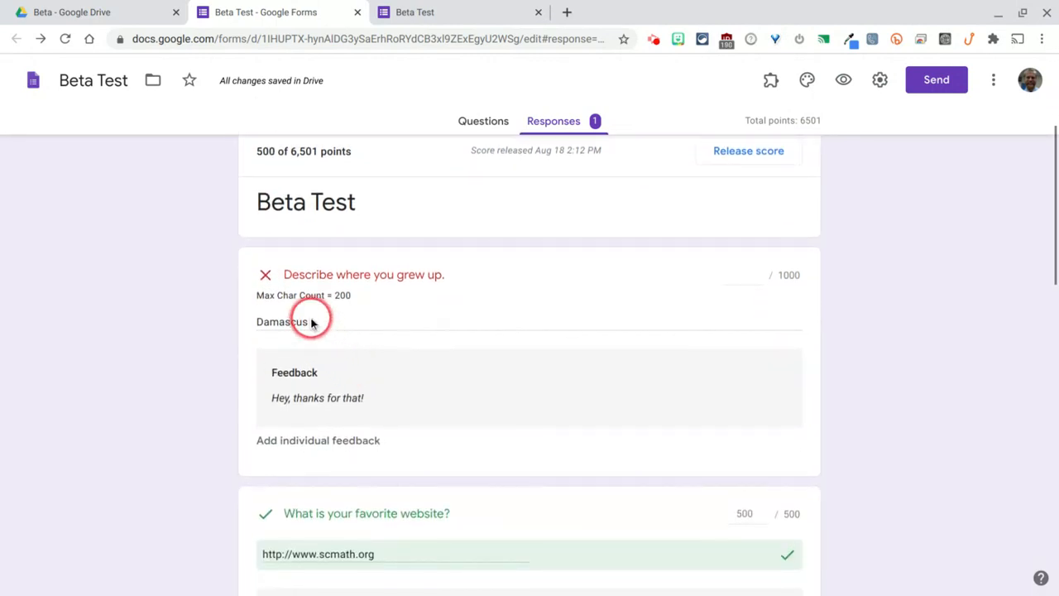
pyautogui.scroll(1, 346, 306)
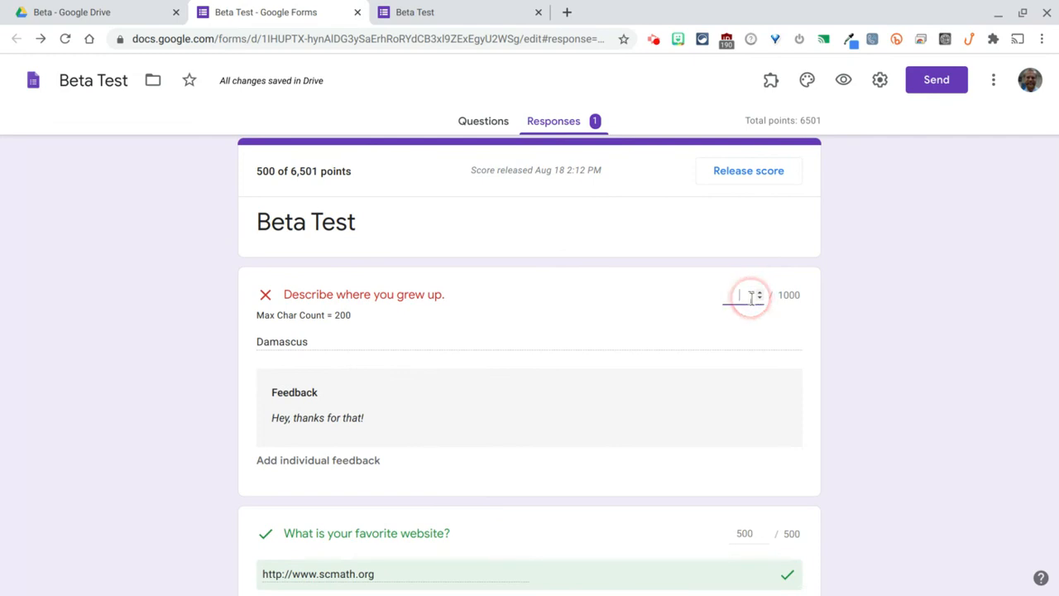
pyautogui.click(848, 372)
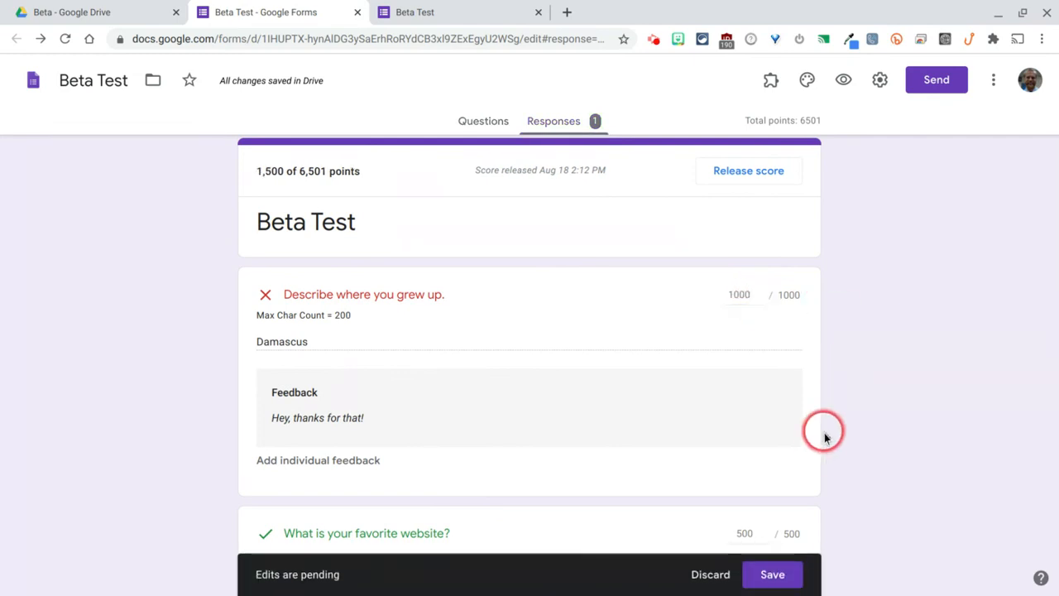
pyautogui.click(775, 574)
# Review the grading of the remaining questions in the individual response and return to its score header
pyautogui.scroll(-1, 571, 389)
pyautogui.scroll(-7, 571, 388)
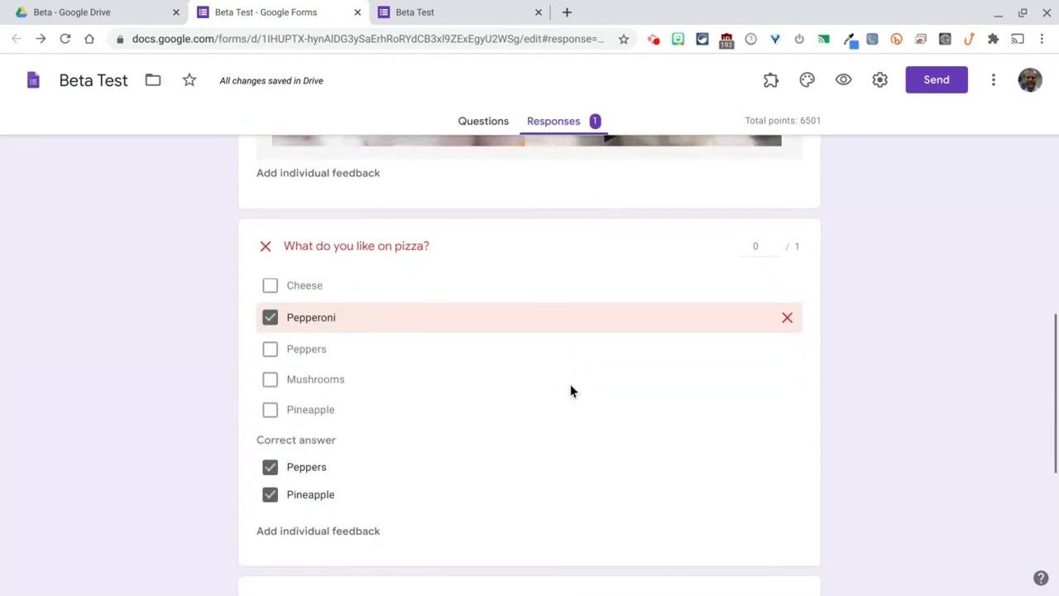
pyautogui.scroll(-5, 532, 359)
pyautogui.scroll(2, 532, 359)
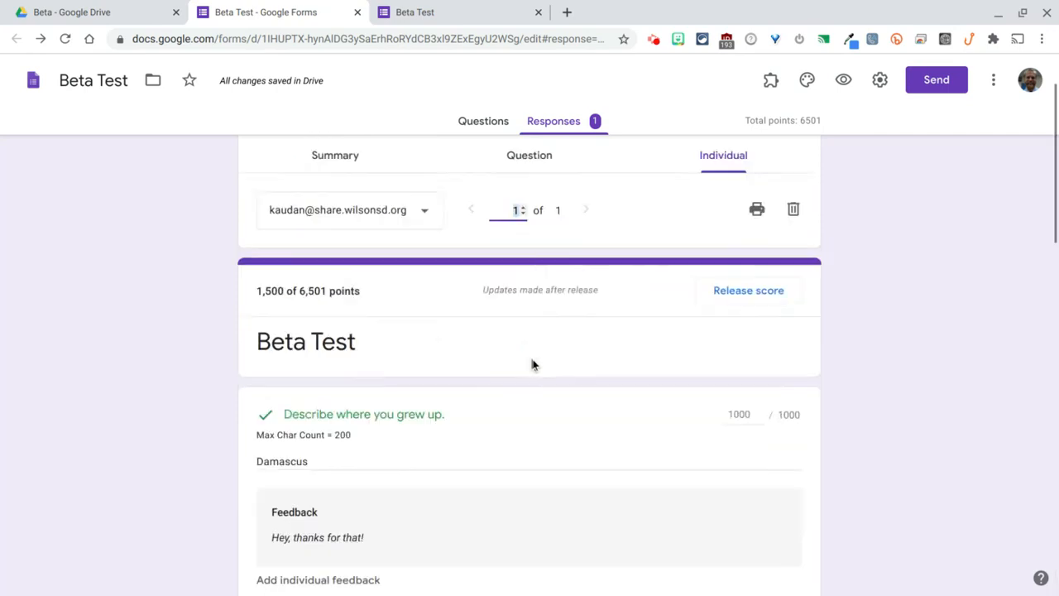